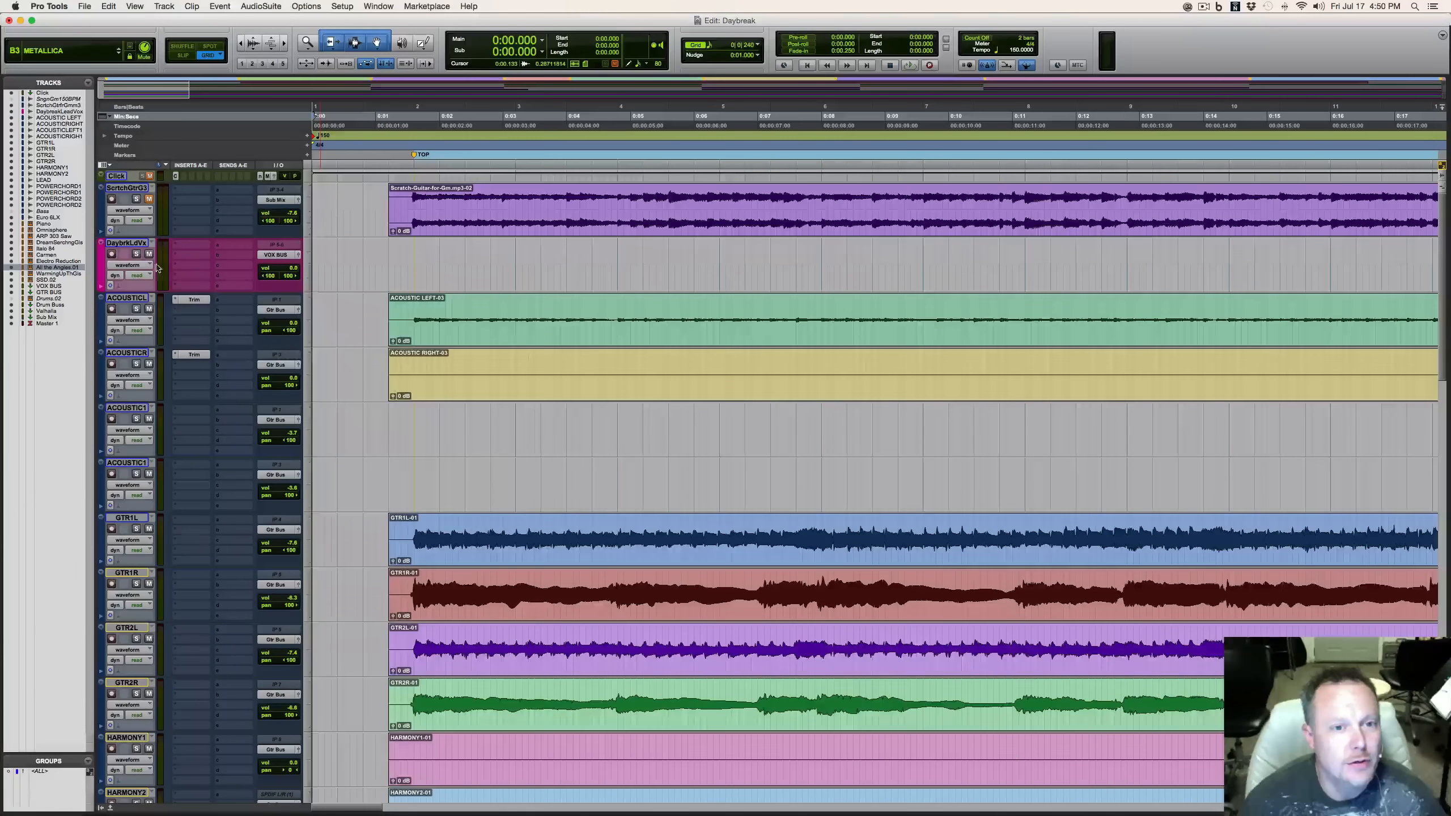
Insert the stereo Dyn3 Compressor/Limiter on the Daybreak Lead Vox track and move its window clear of the track headers.
click(193, 249)
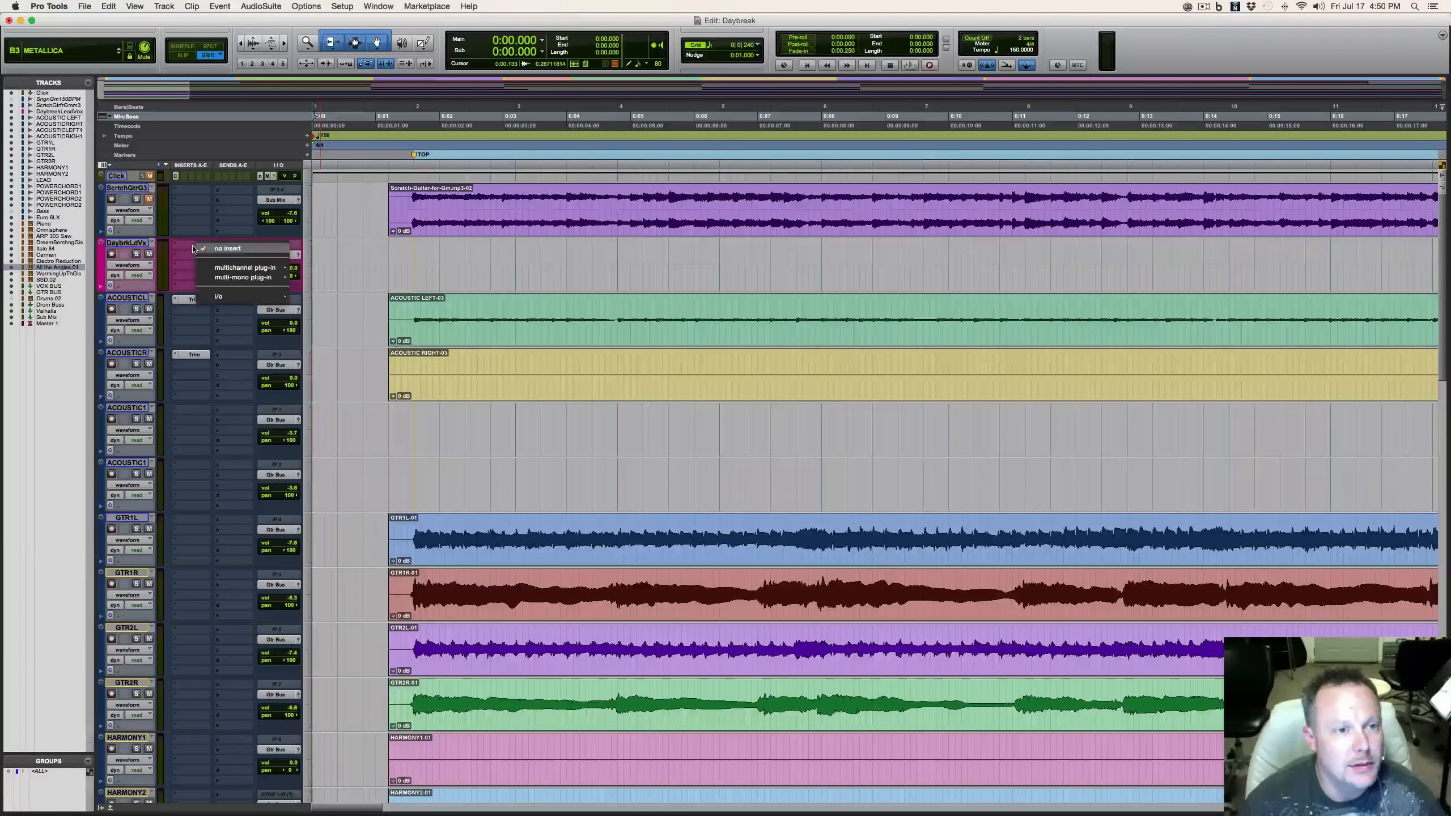
mouse_move(263, 267)
mouse_move(392, 289)
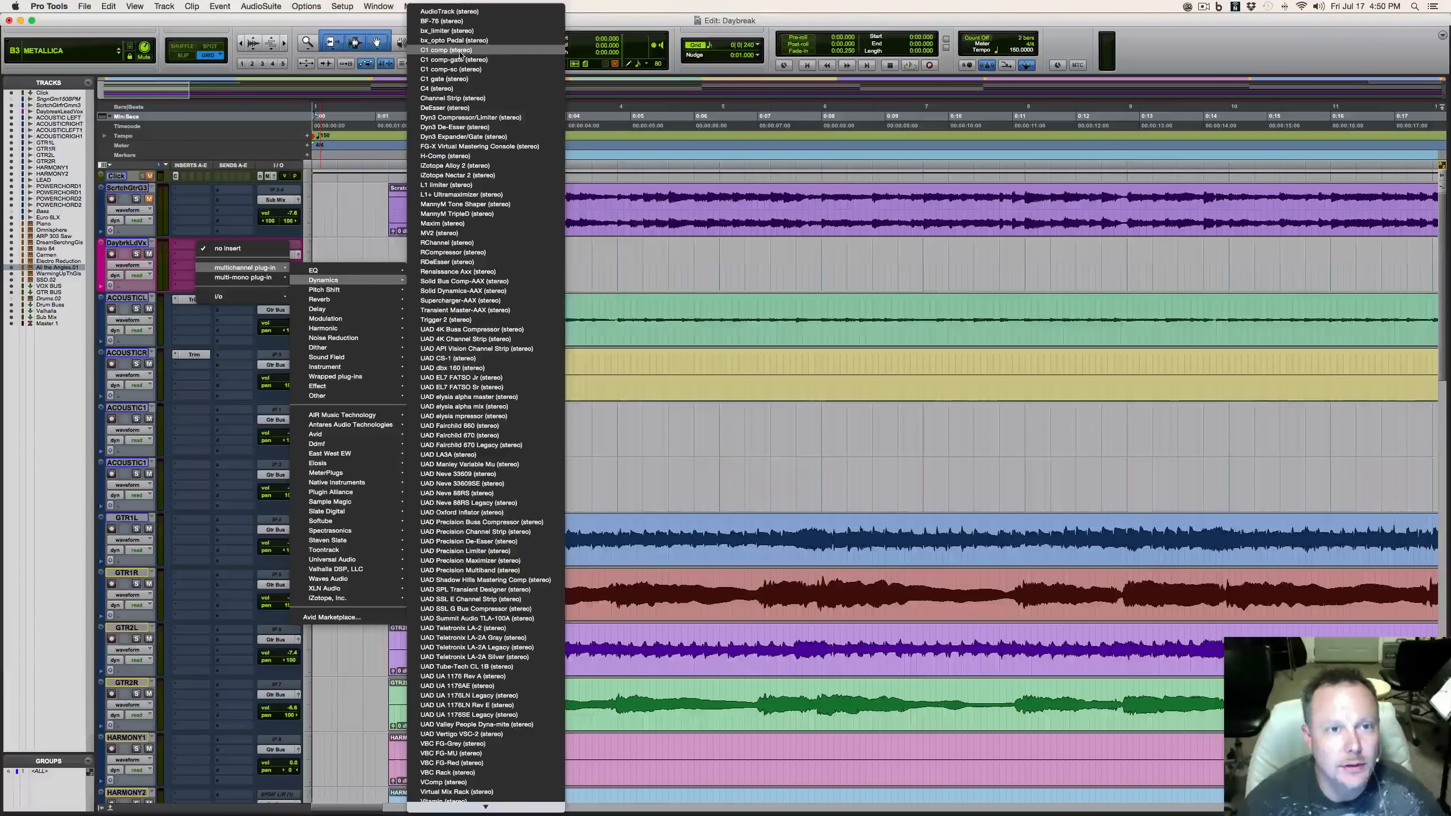
click(474, 117)
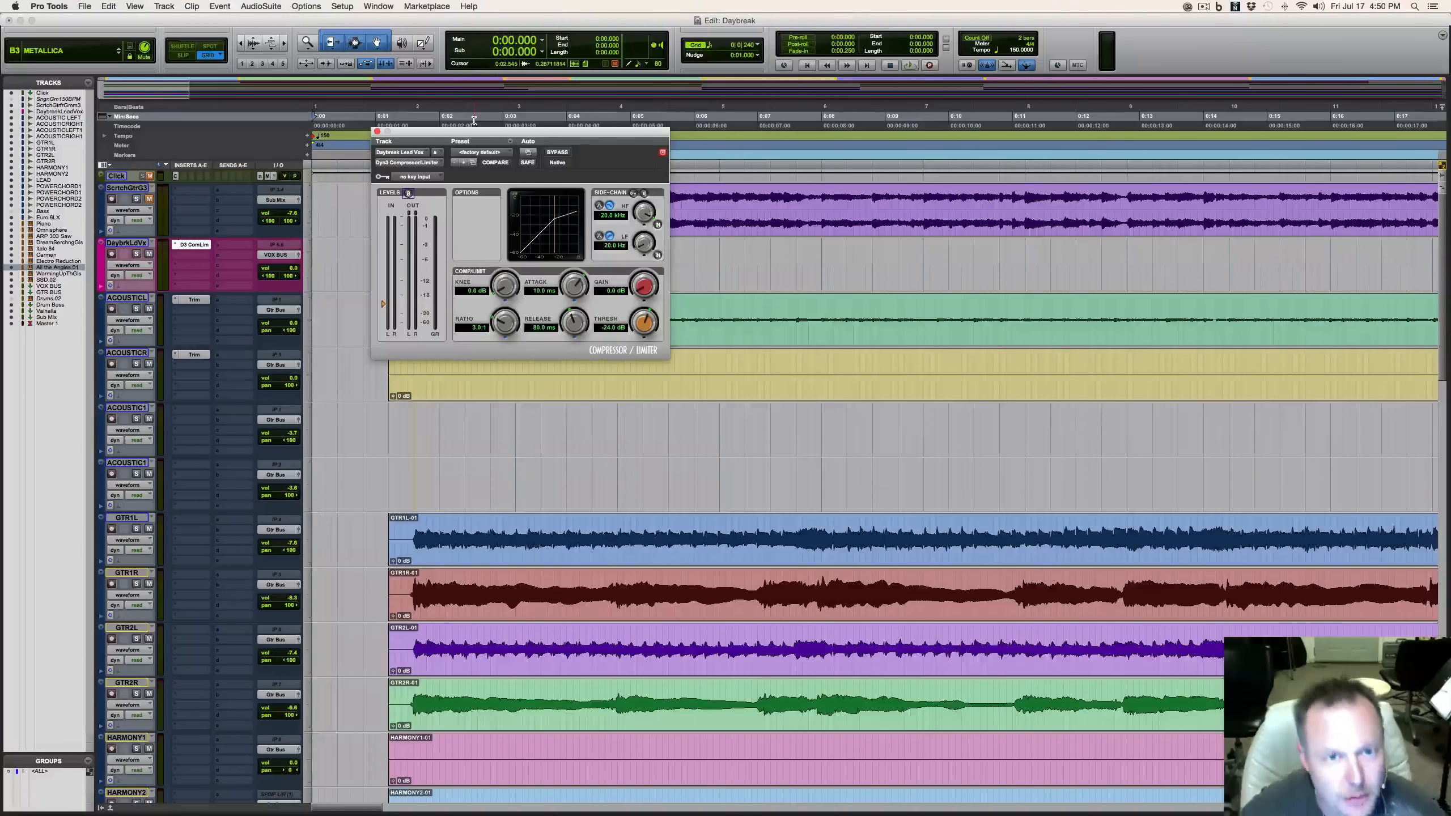
drag(519, 131, 723, 326)
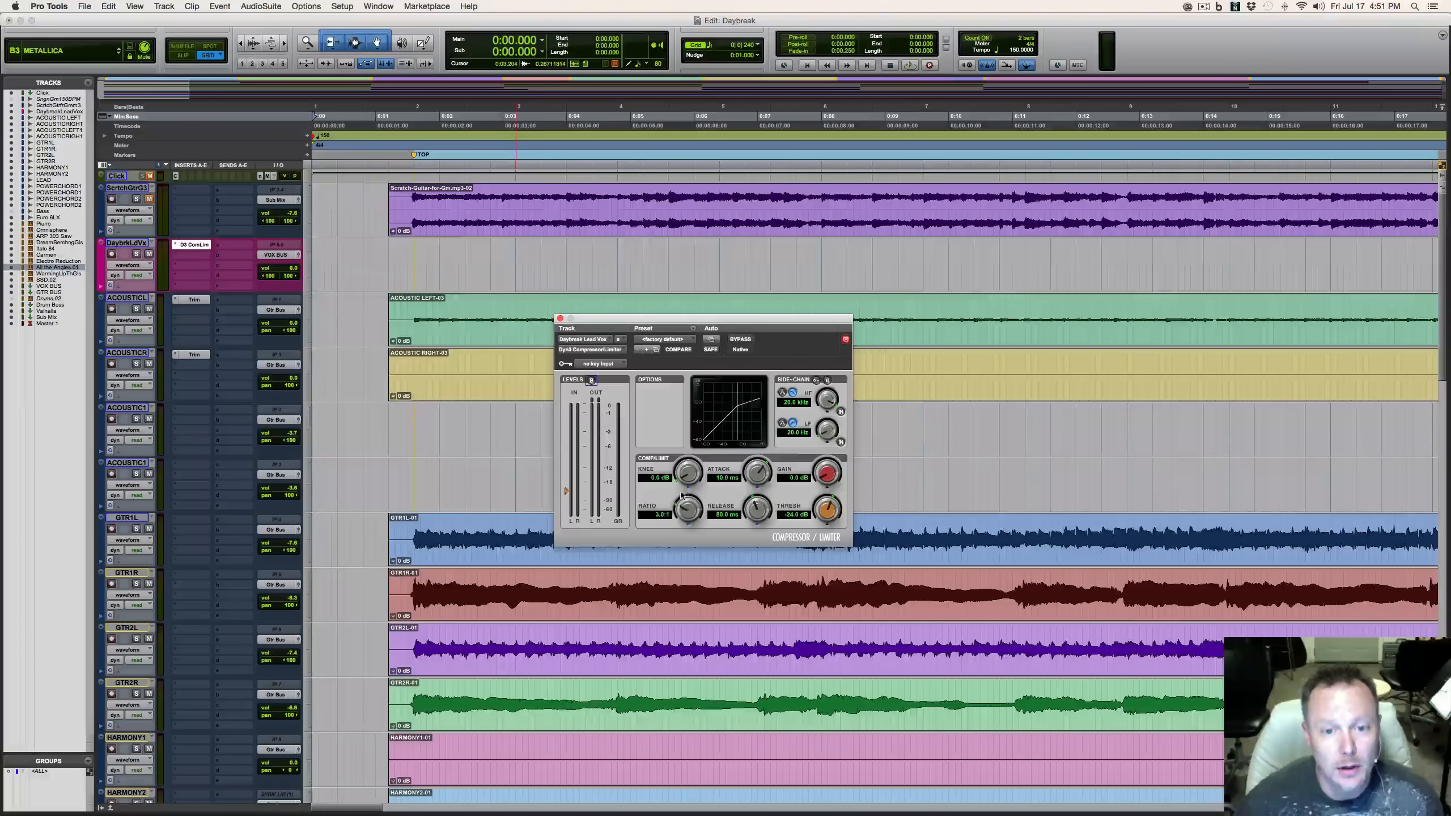
Try the compressor ratio at 100:1, reduce it to 1.0:1, and raise the threshold to -10 dB.
drag(681, 382, 678, 376)
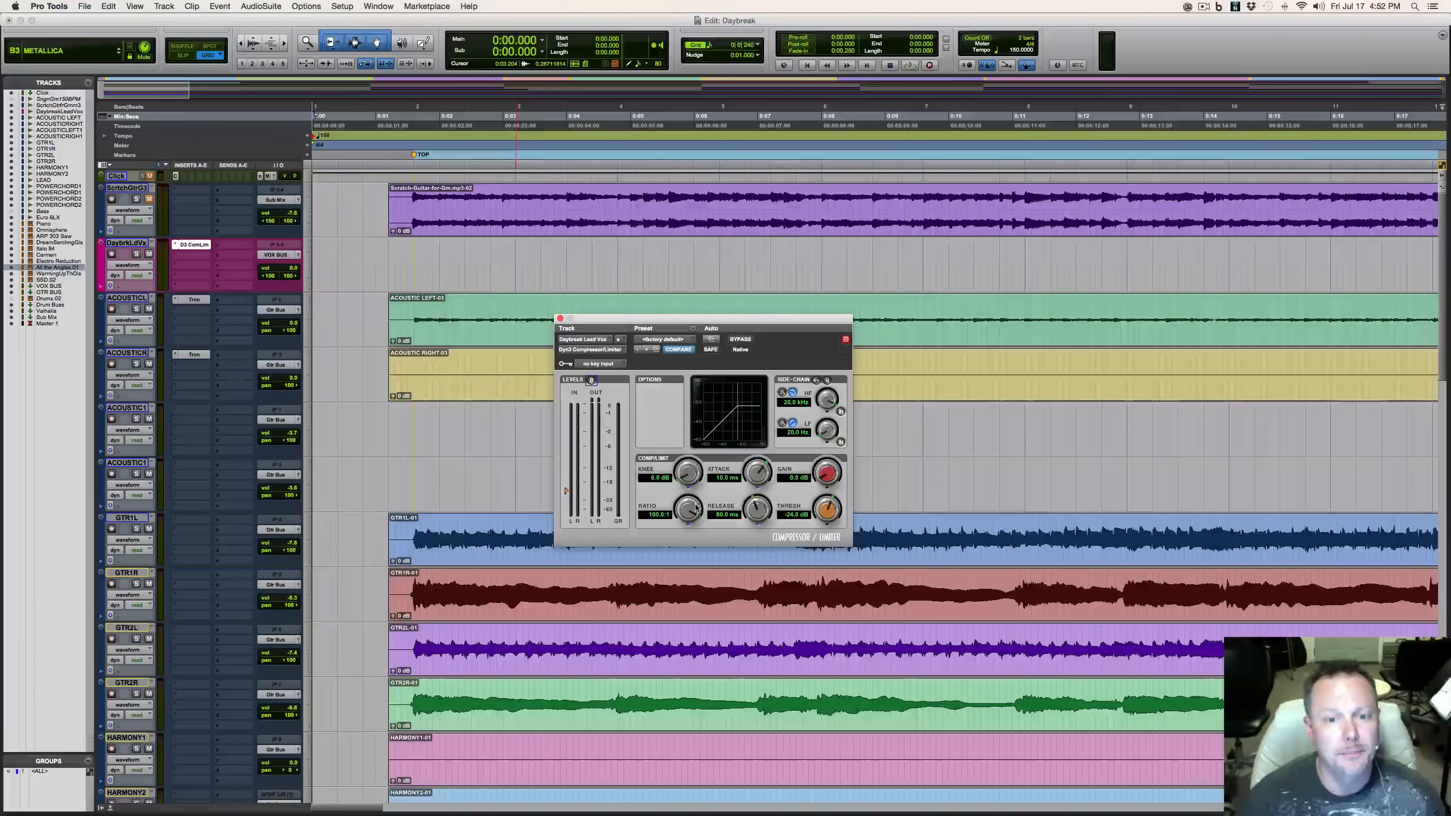
drag(696, 508, 674, 592)
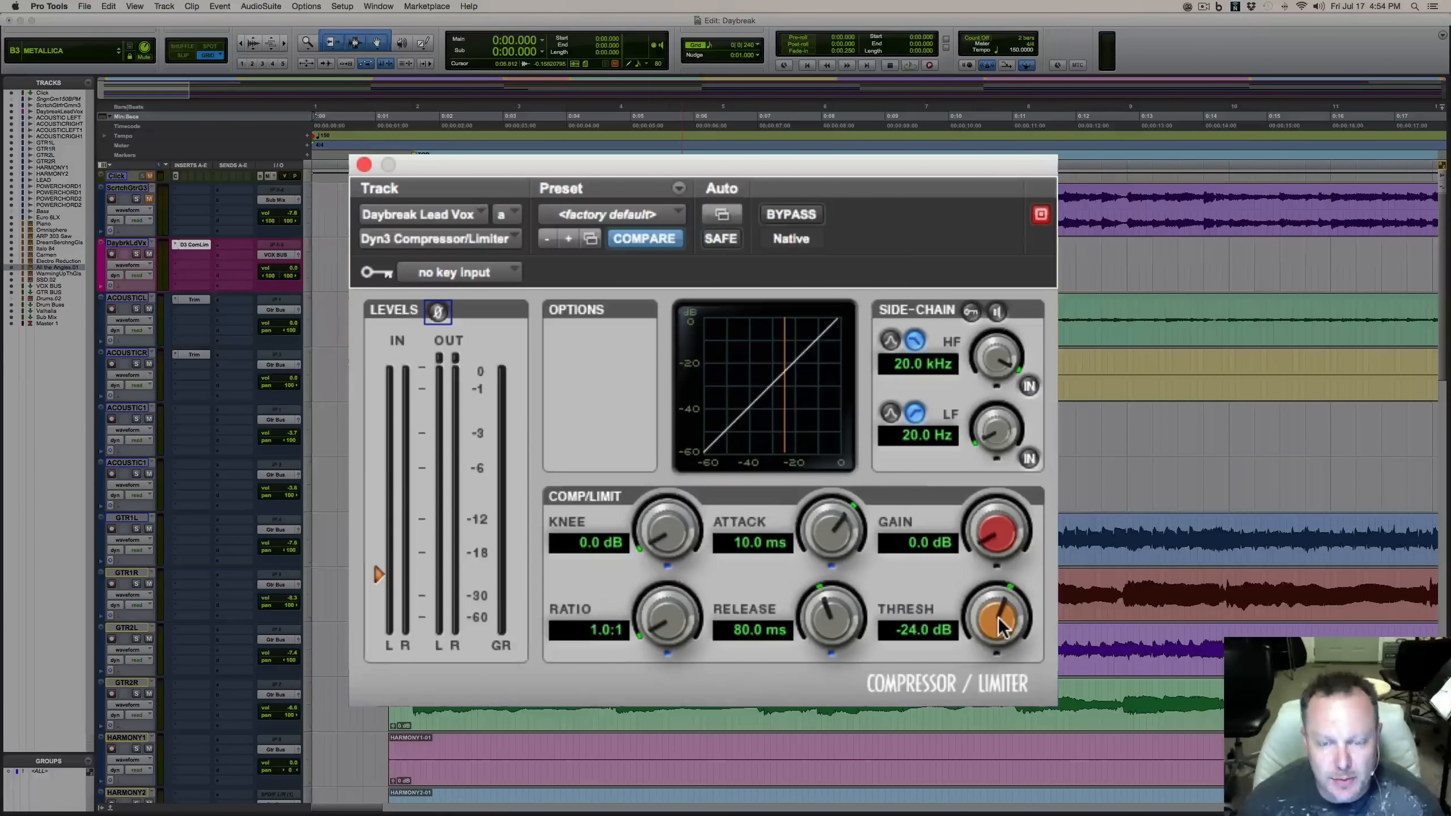
mouse_move(1001, 627)
mouse_down()
mouse_move(979, 649)
mouse_move(990, 607)
mouse_move(987, 619)
mouse_up()
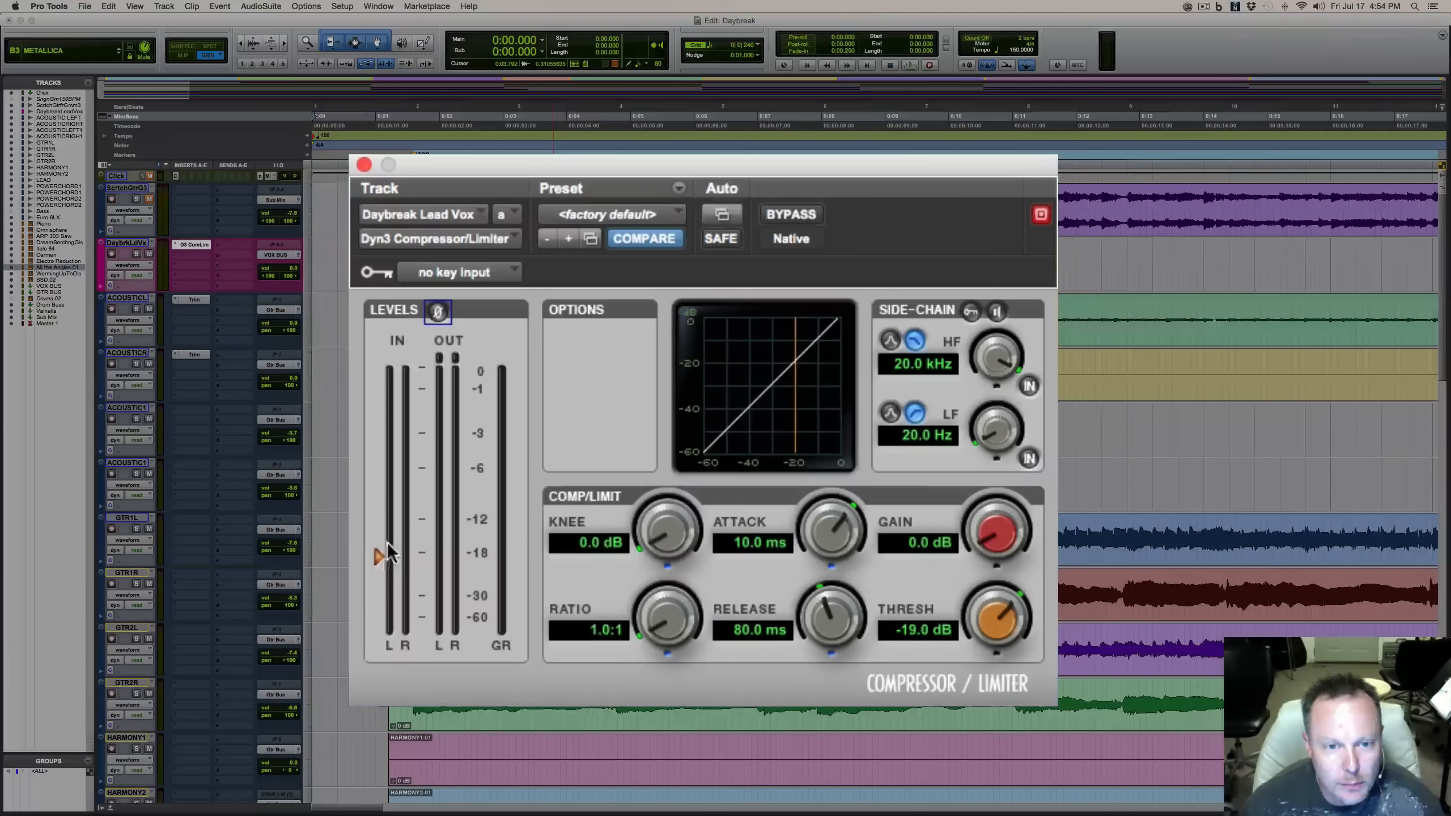
mouse_move(991, 629)
mouse_down()
mouse_move(998, 528)
mouse_move(985, 579)
mouse_up()
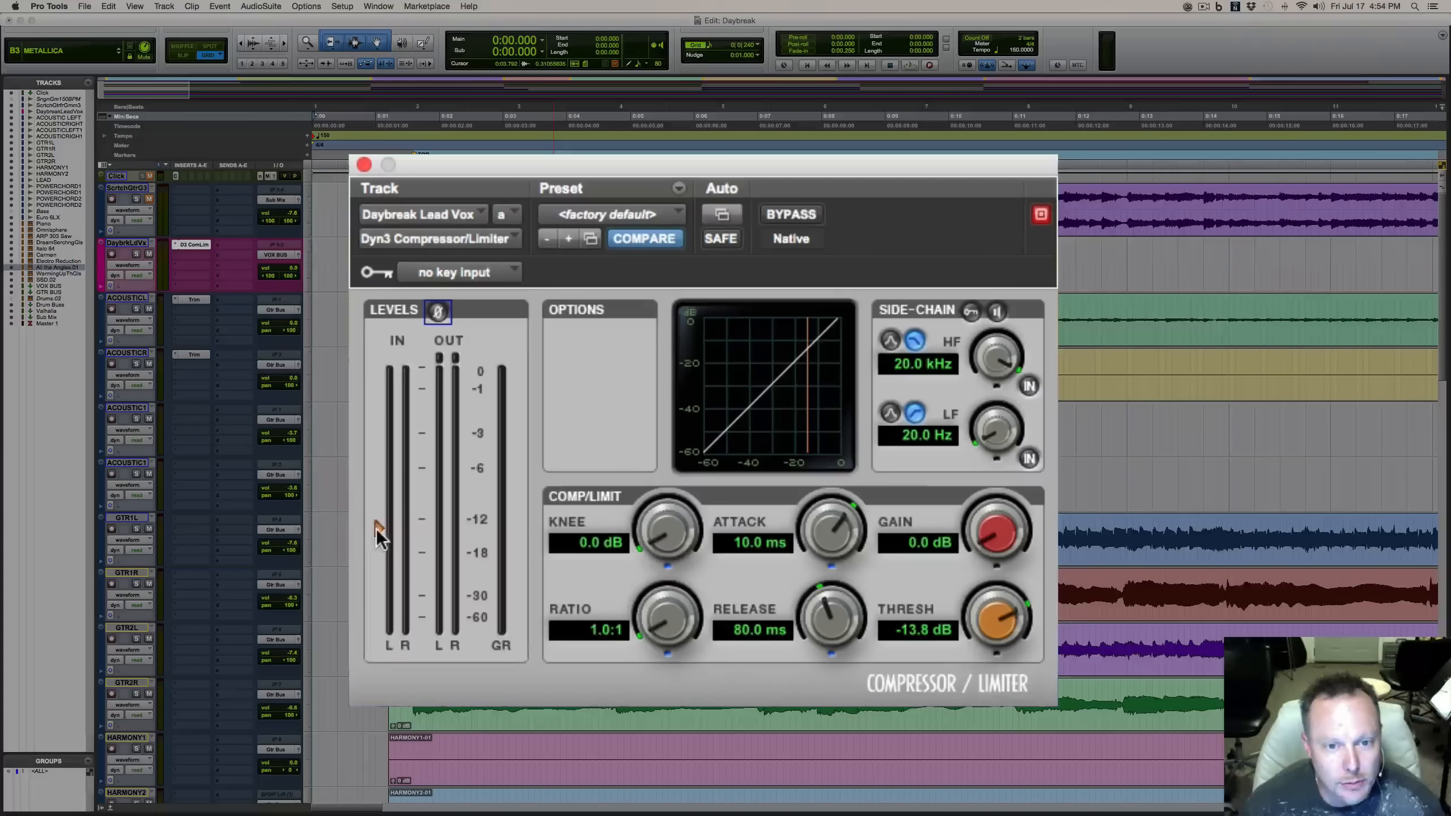
mouse_move(377, 533)
mouse_down()
mouse_move(379, 573)
mouse_move(385, 524)
mouse_move(376, 607)
mouse_move(392, 504)
mouse_move(387, 569)
mouse_move(388, 522)
mouse_up()
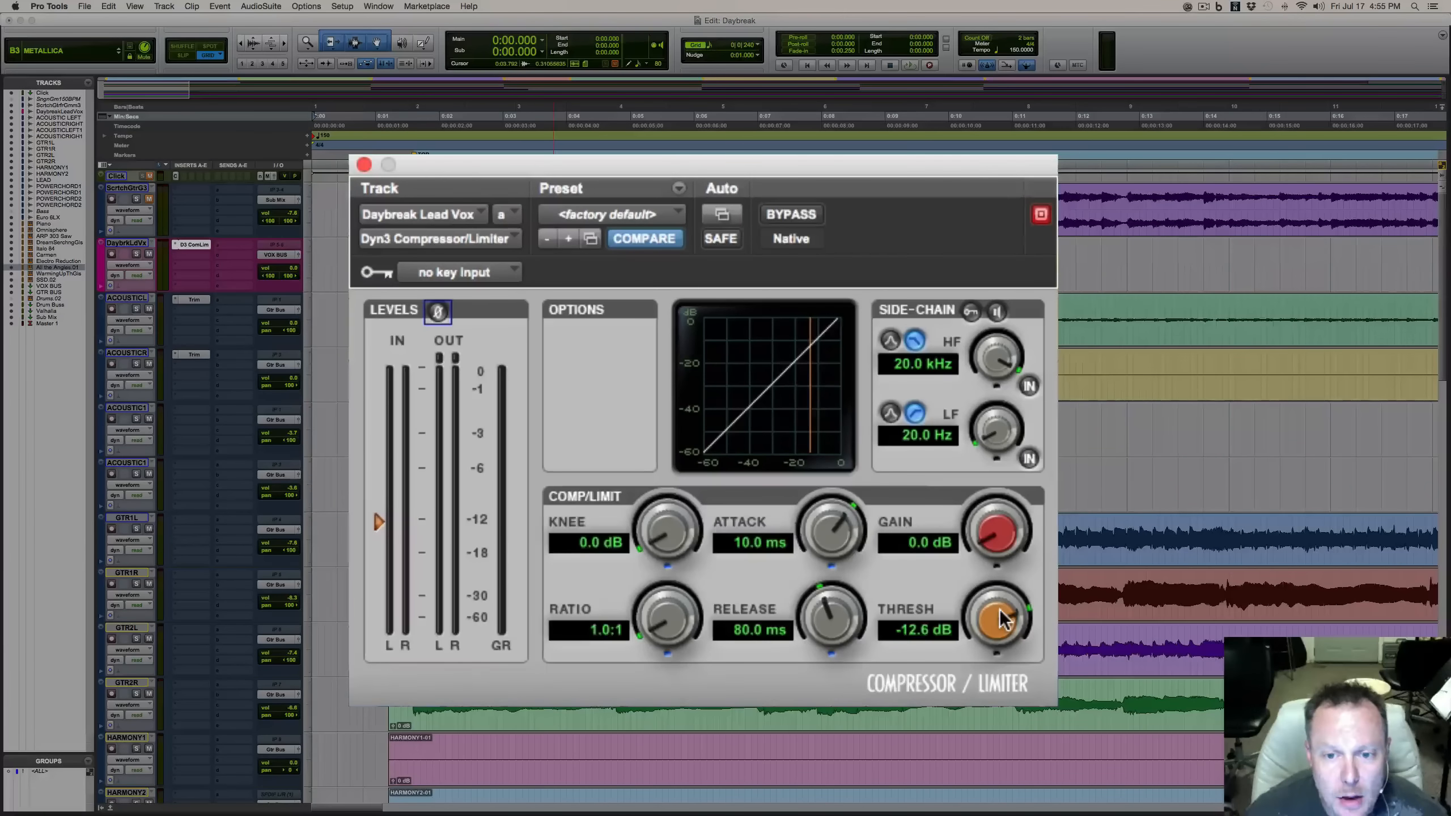
drag(1006, 622, 1007, 595)
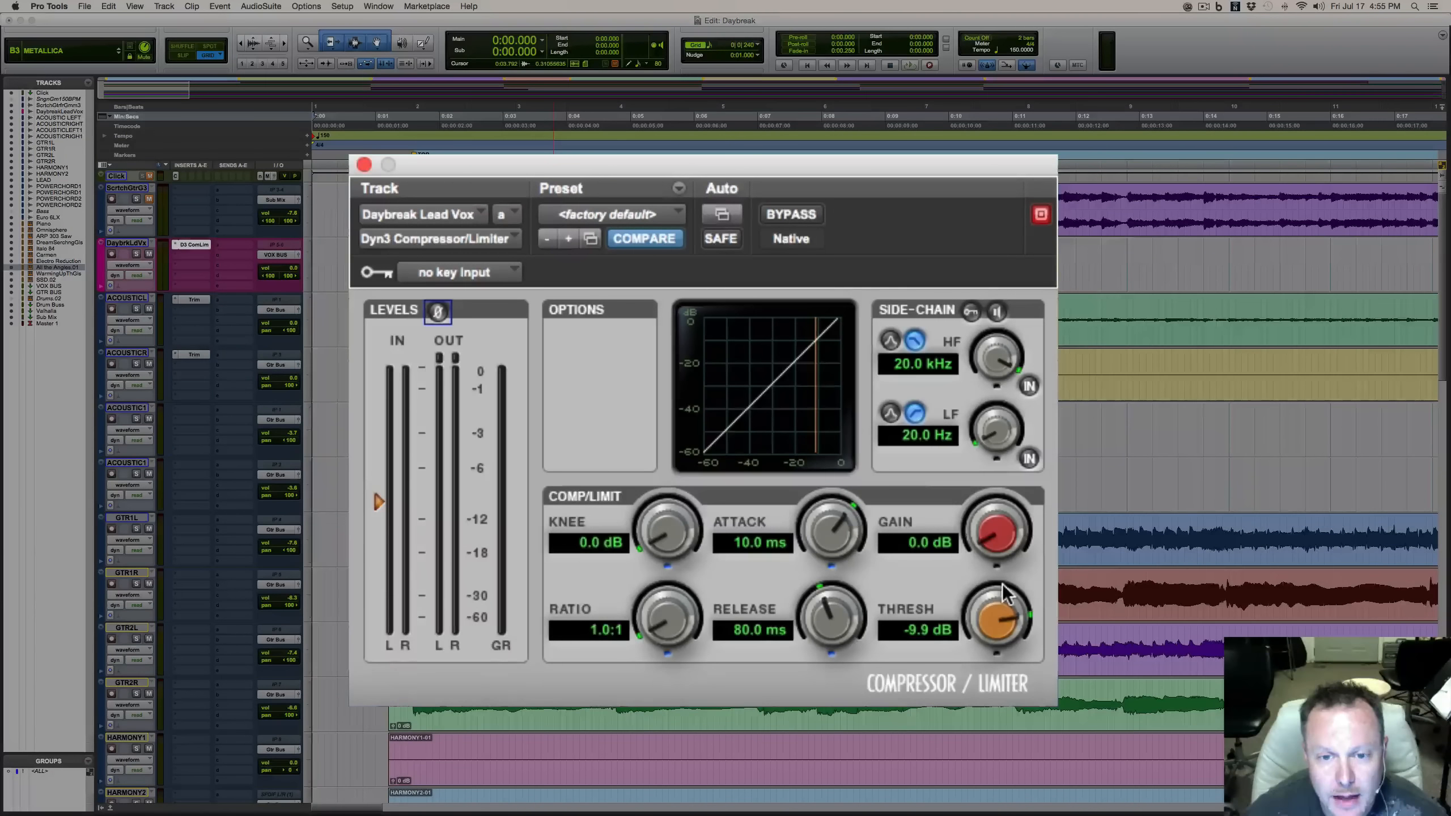
click(917, 631)
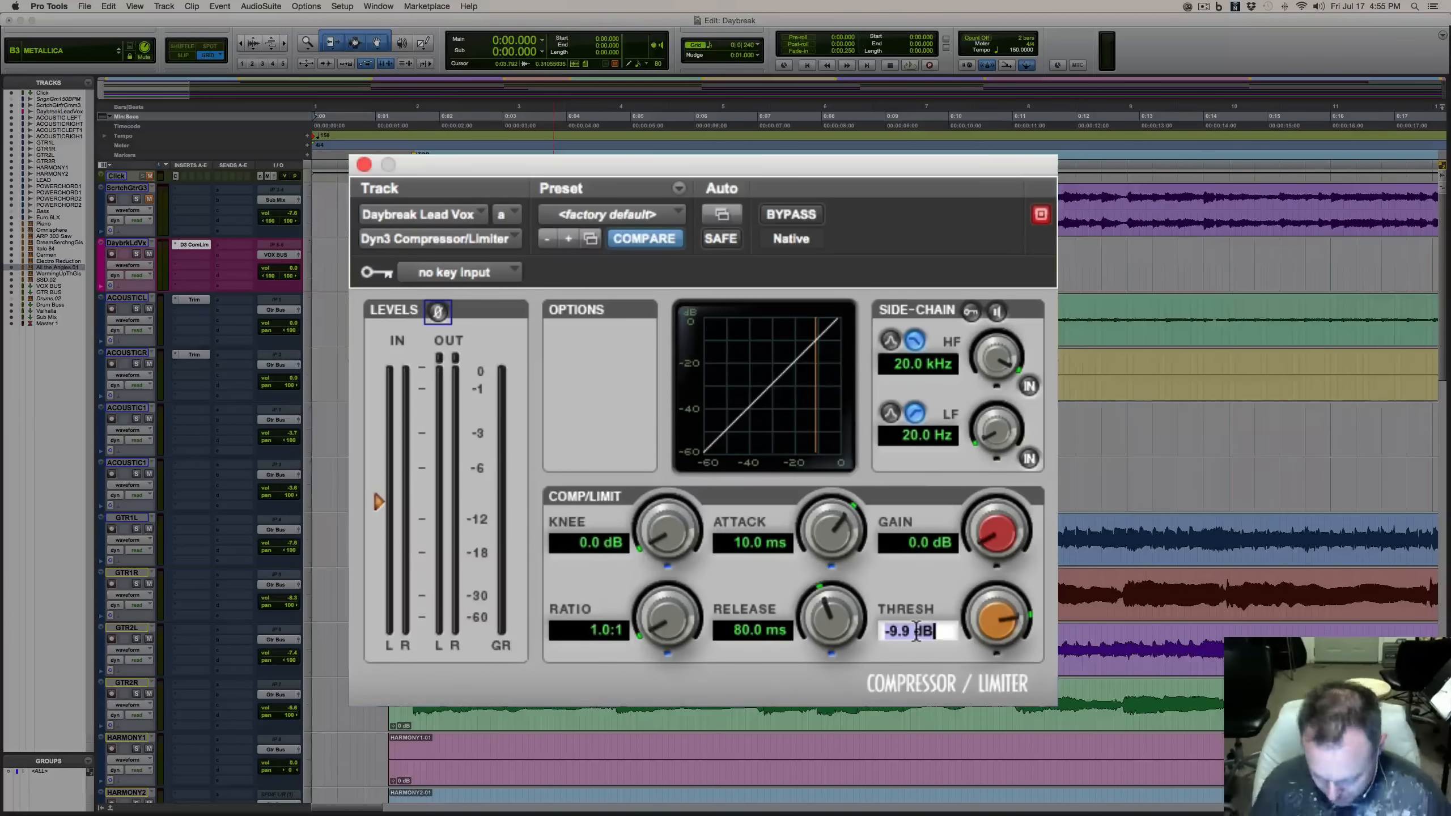
text(-10)
key(Return)
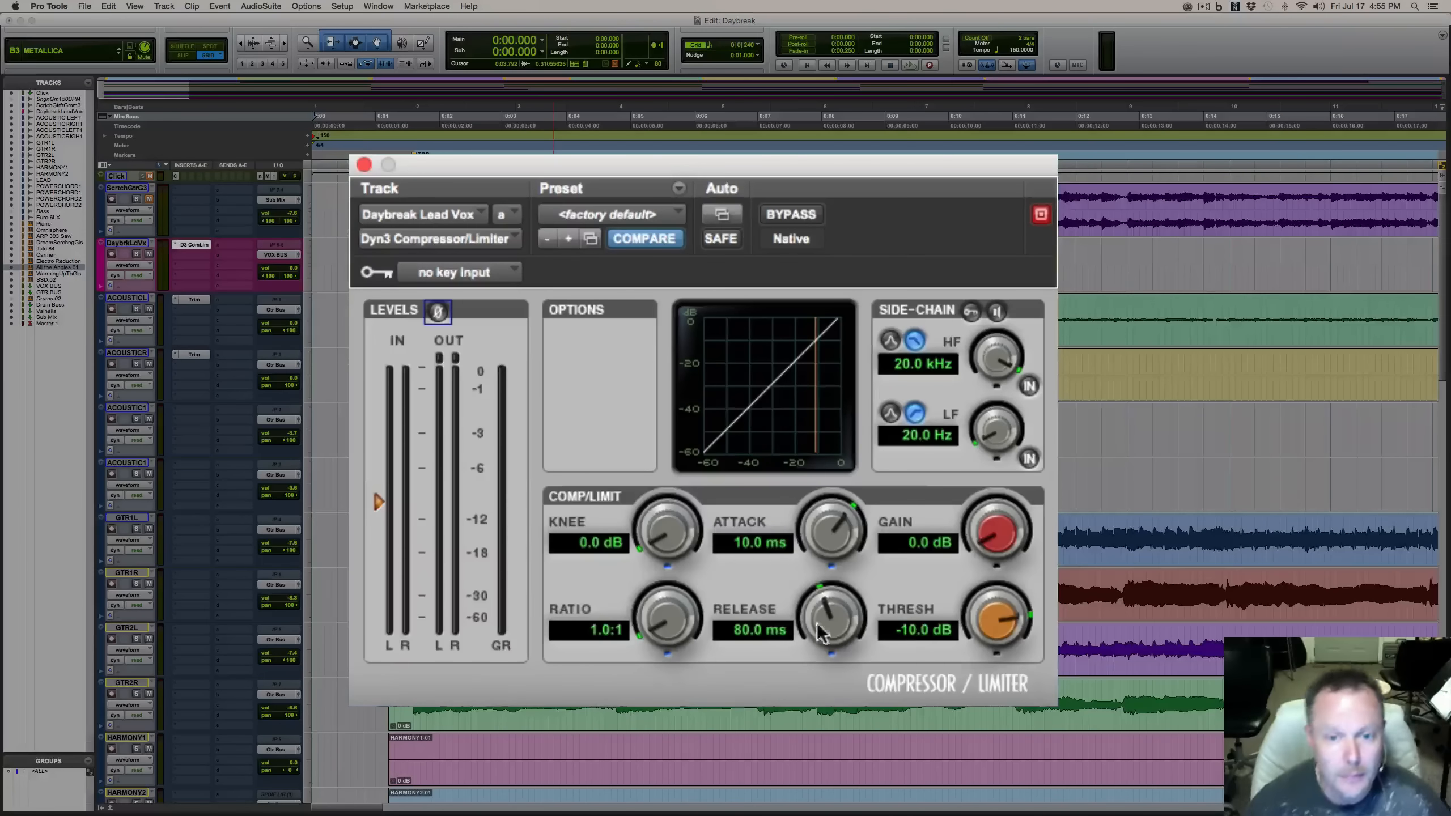
Set the compressor ratio to 2.0:1 and the gain to 2.0 dB.
drag(658, 629, 658, 549)
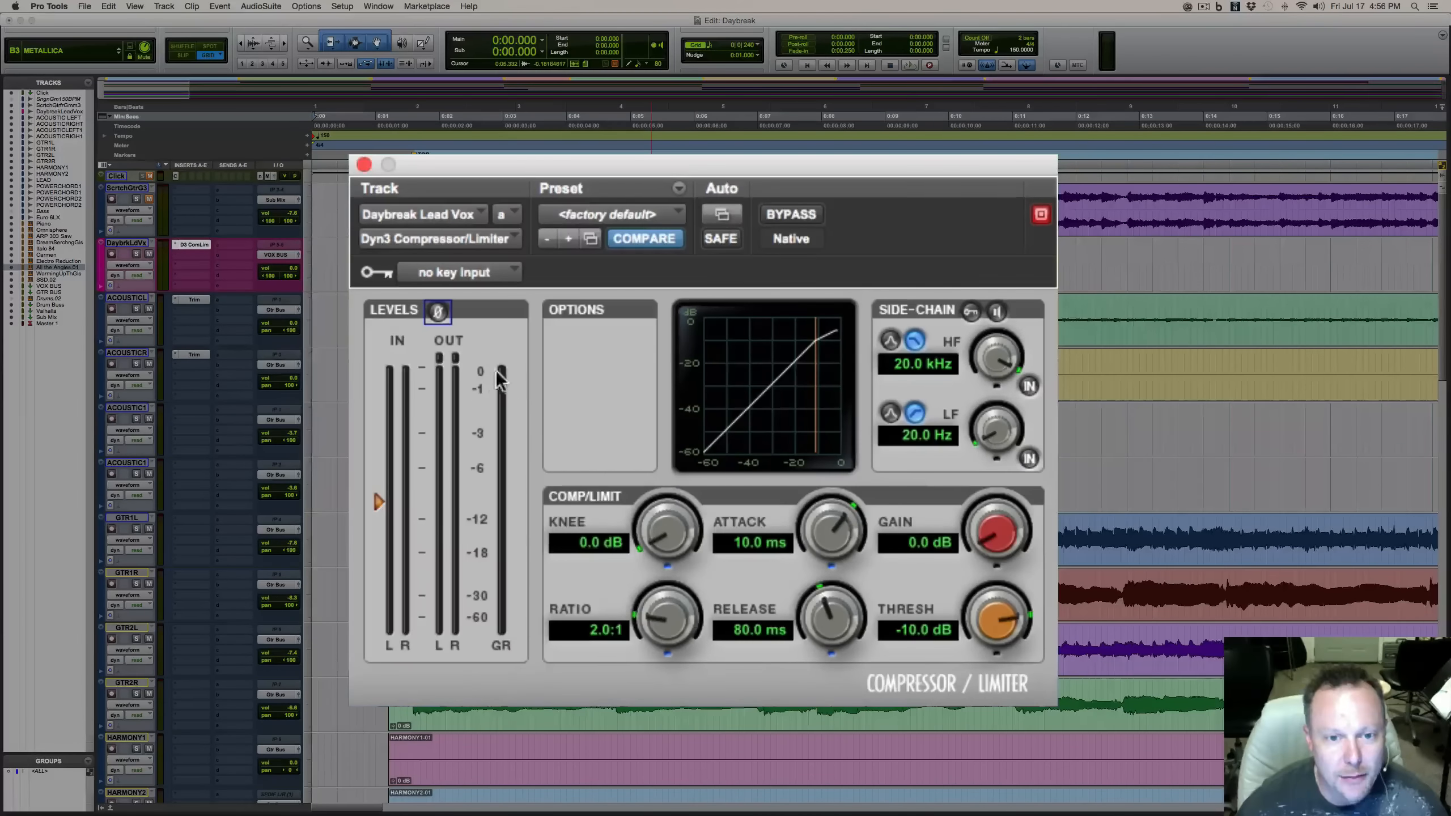
drag(998, 532, 991, 484)
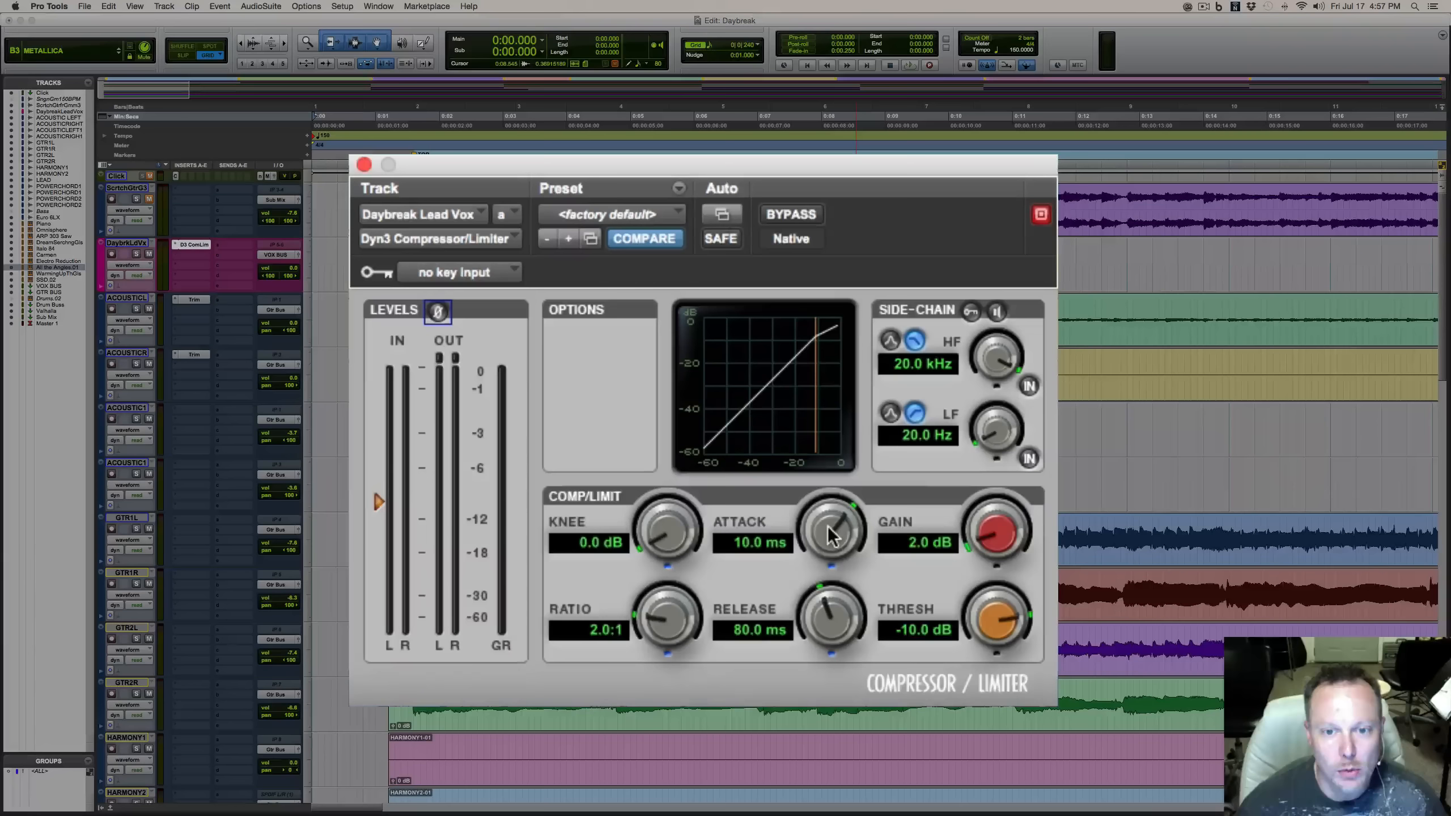
Sweep the attack and release from fast to slow, ending at 48.2 ms attack and 2.8 s release.
drag(828, 527, 810, 647)
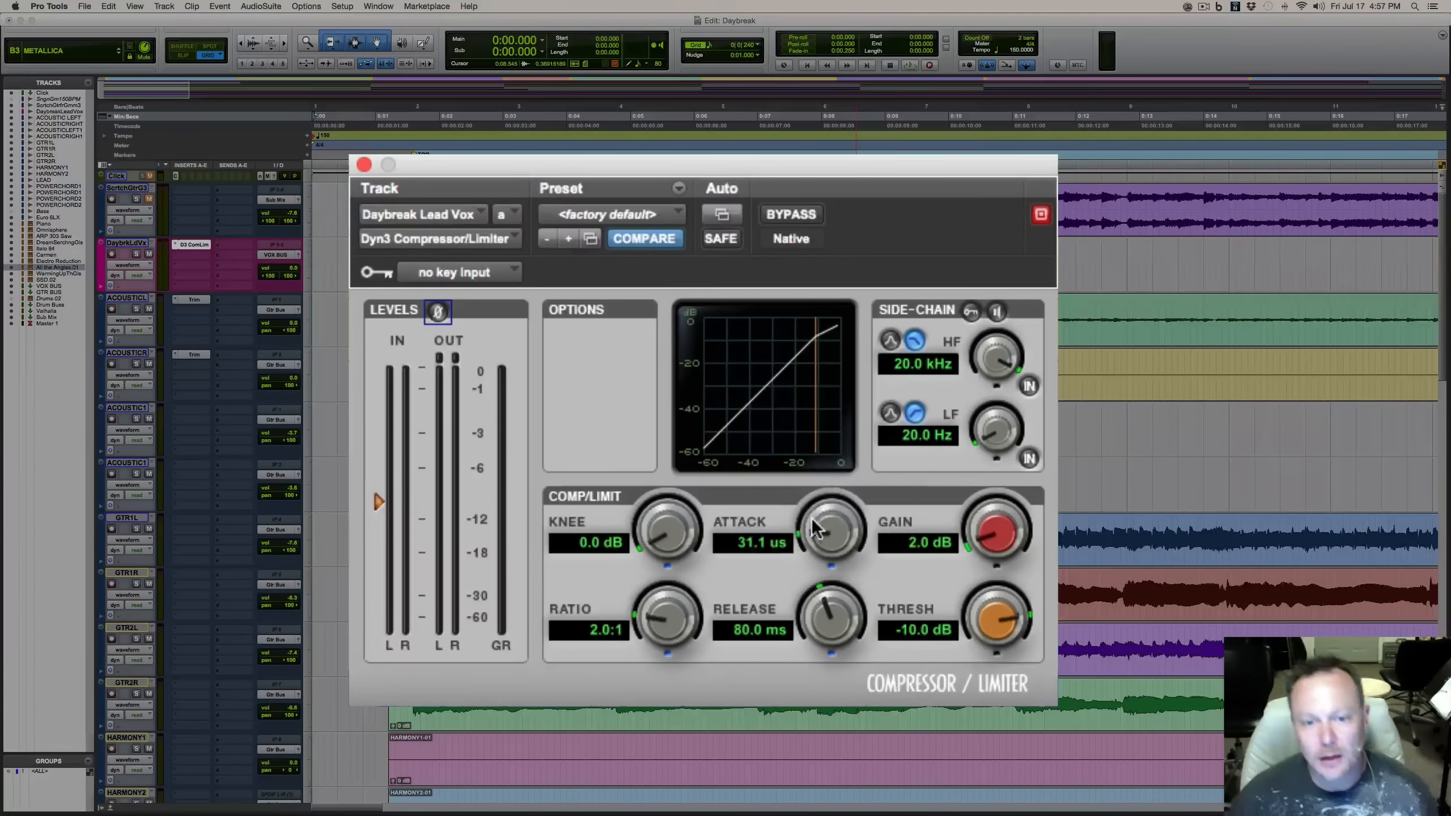
drag(814, 529, 836, 408)
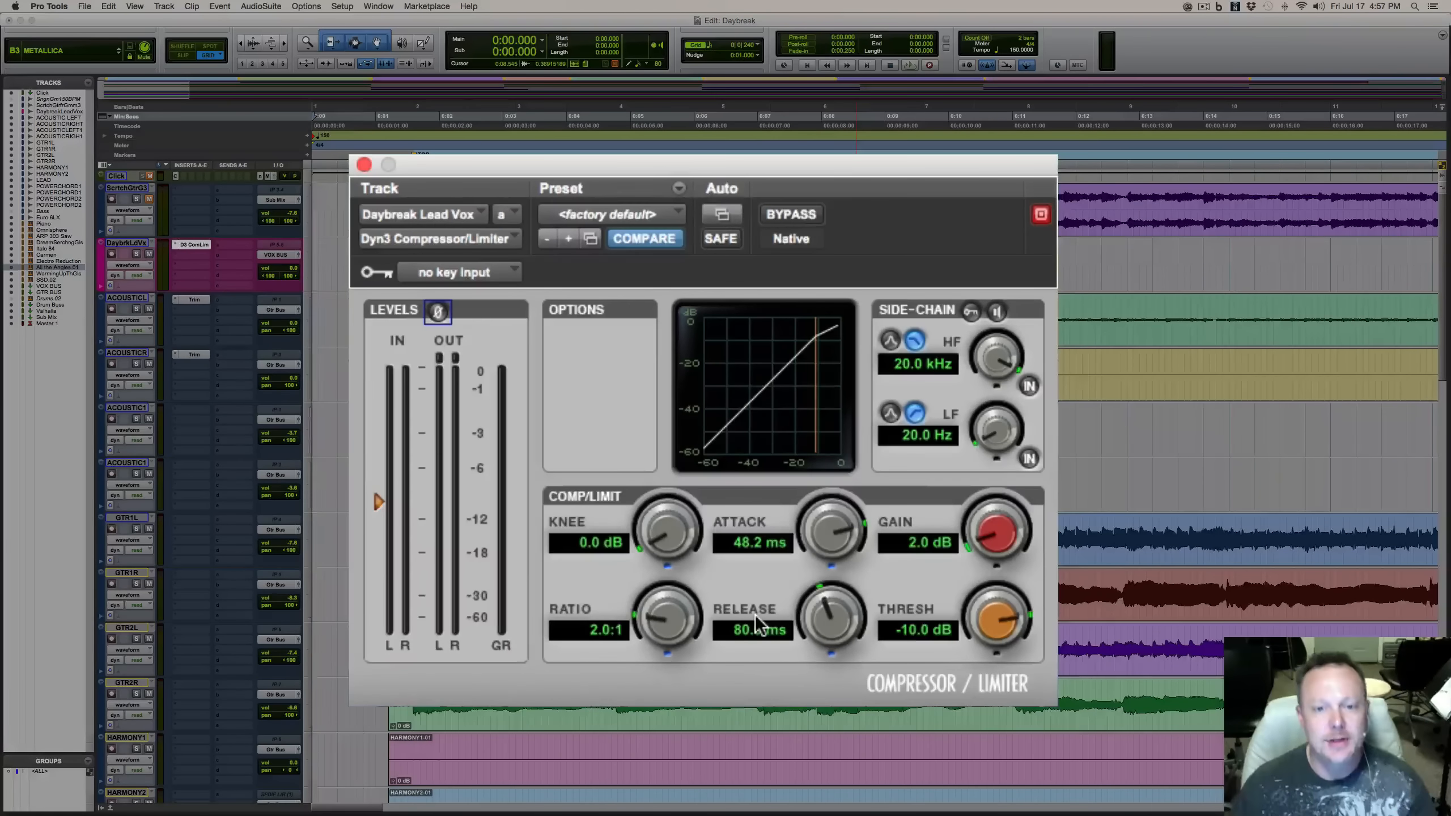
drag(755, 615, 809, 666)
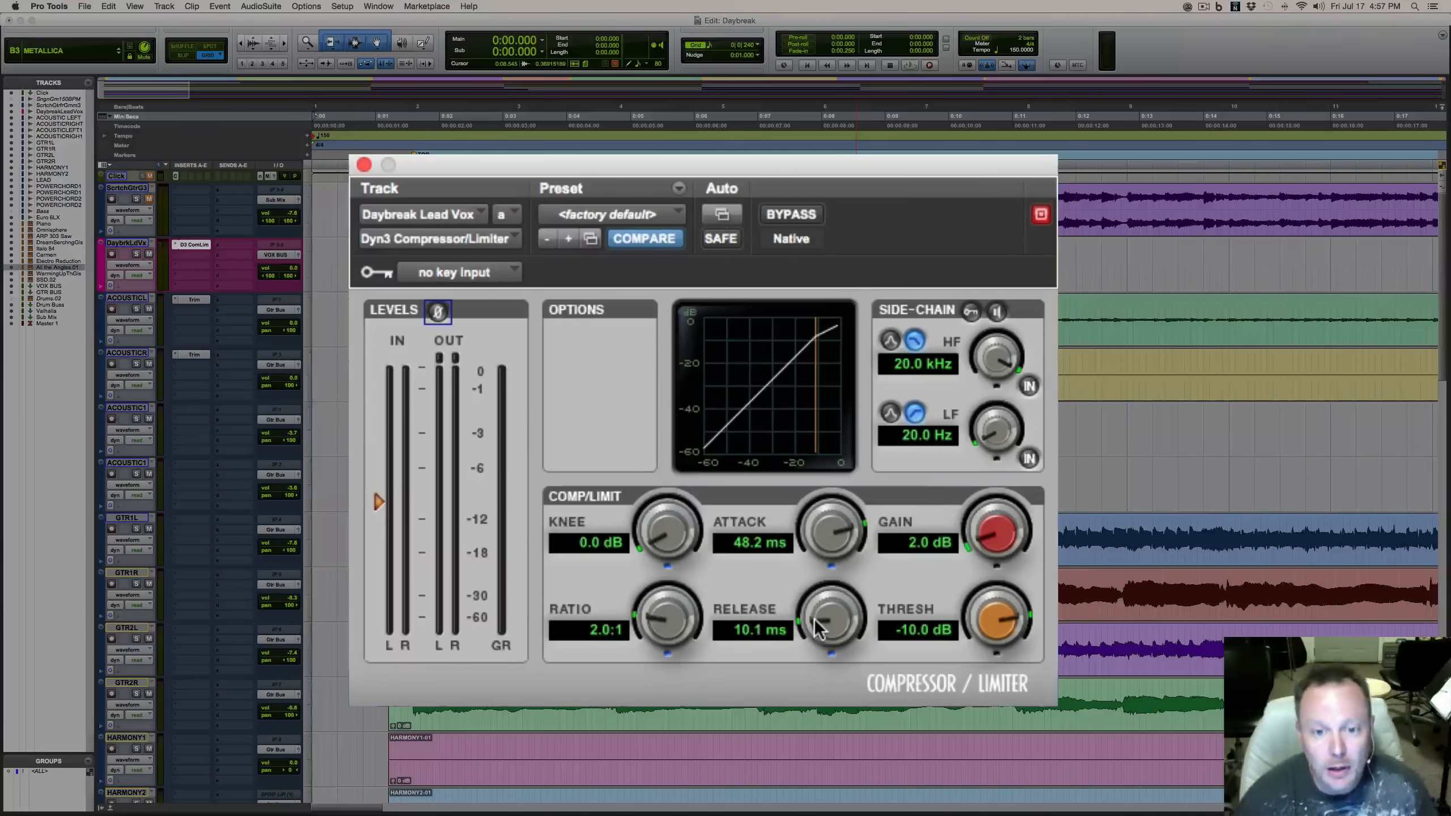
drag(817, 625, 842, 490)
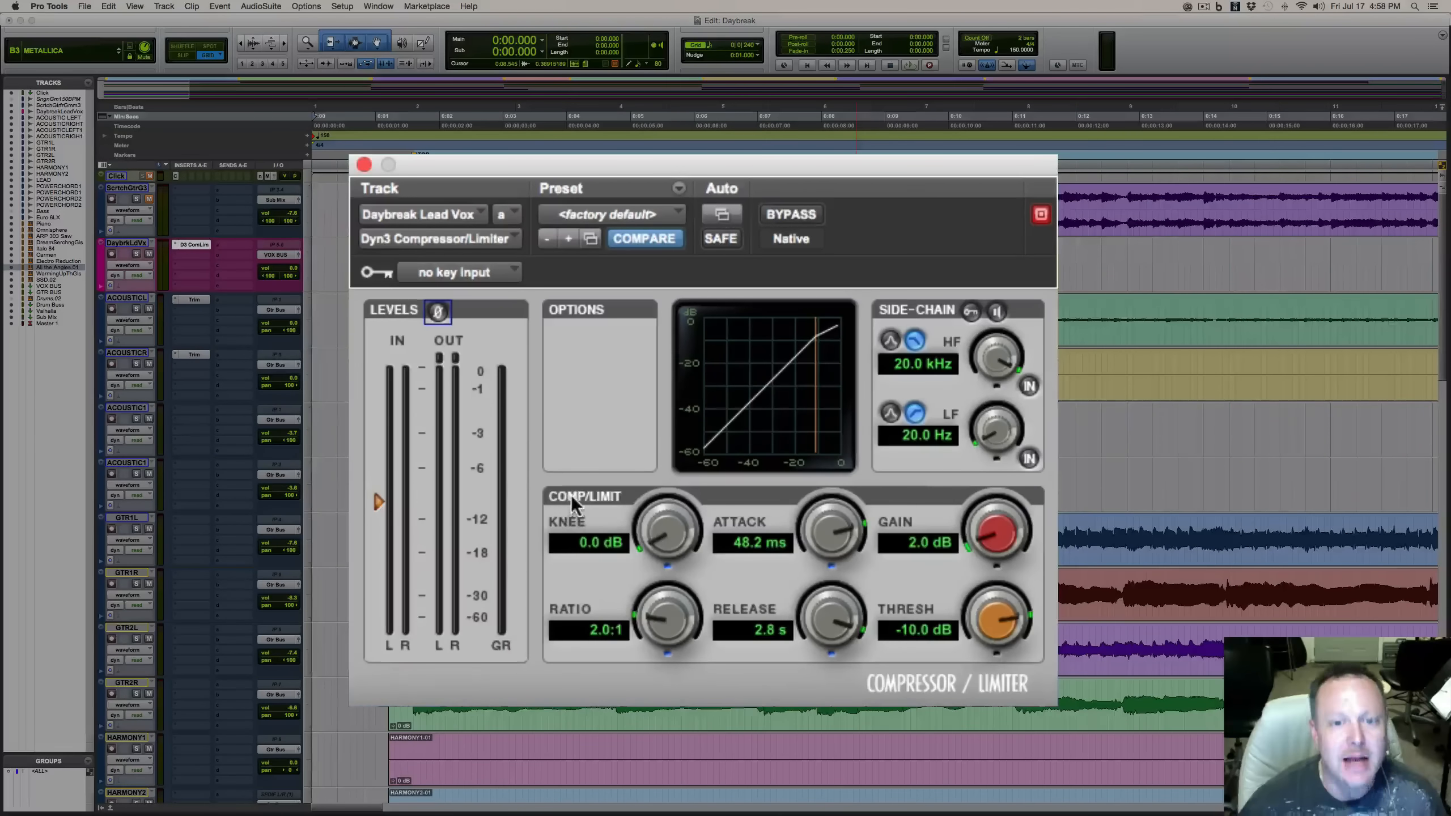
Soften the knee to 16.6 dB, raise the ratio to 34.3:1, and return the knee to 0.0 dB.
drag(646, 508, 665, 437)
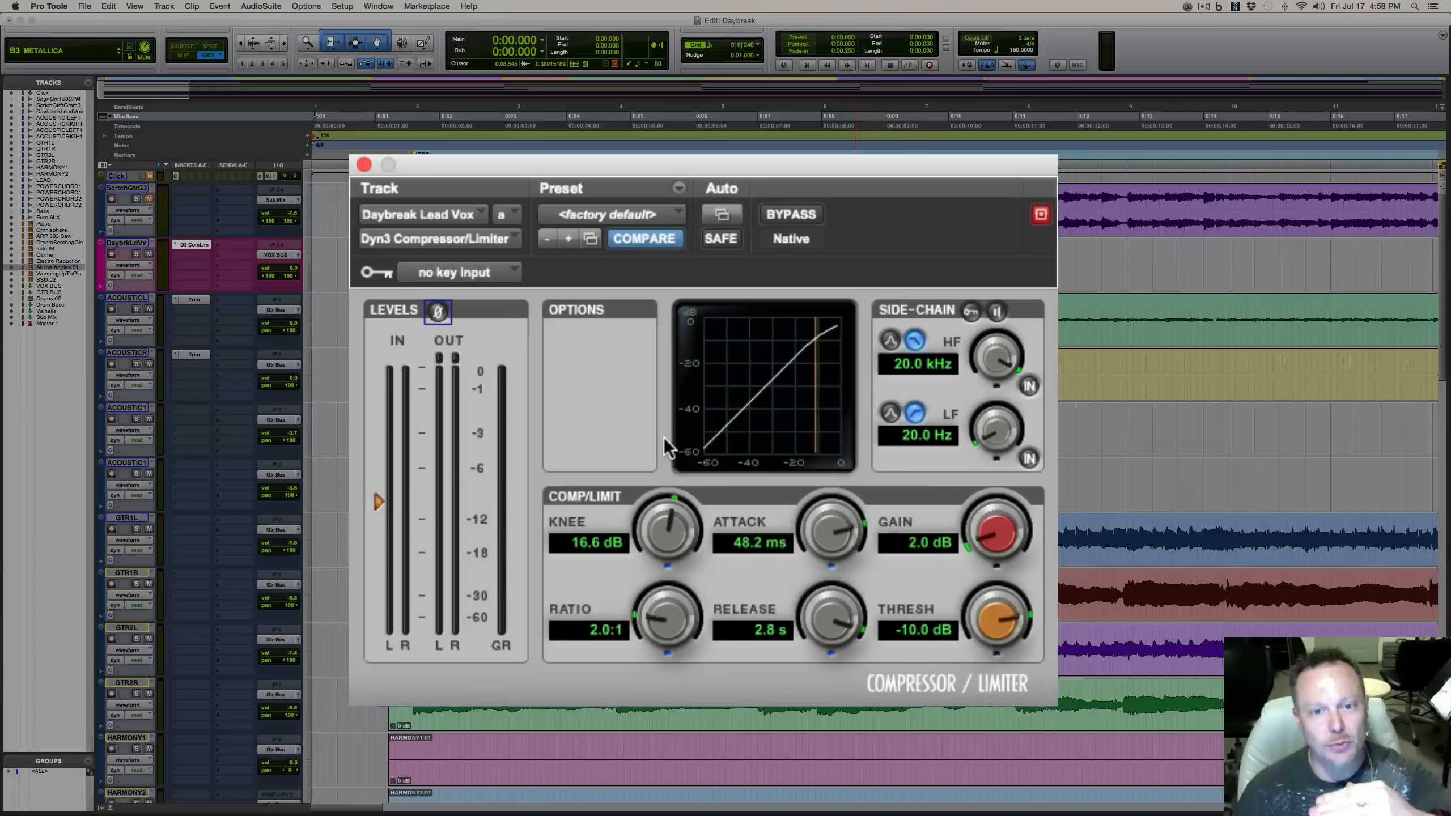
drag(655, 628, 757, 413)
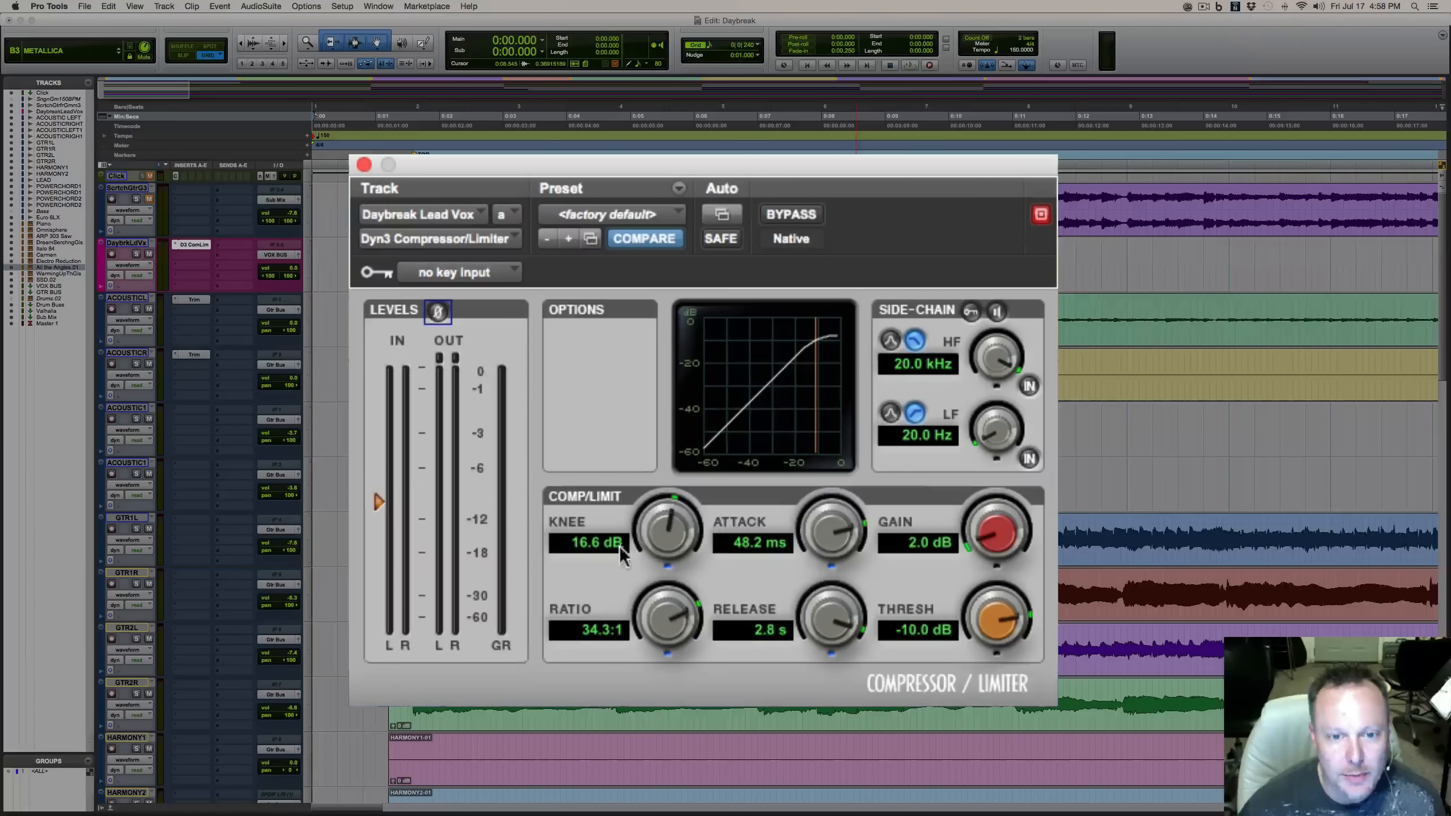
drag(668, 535, 602, 669)
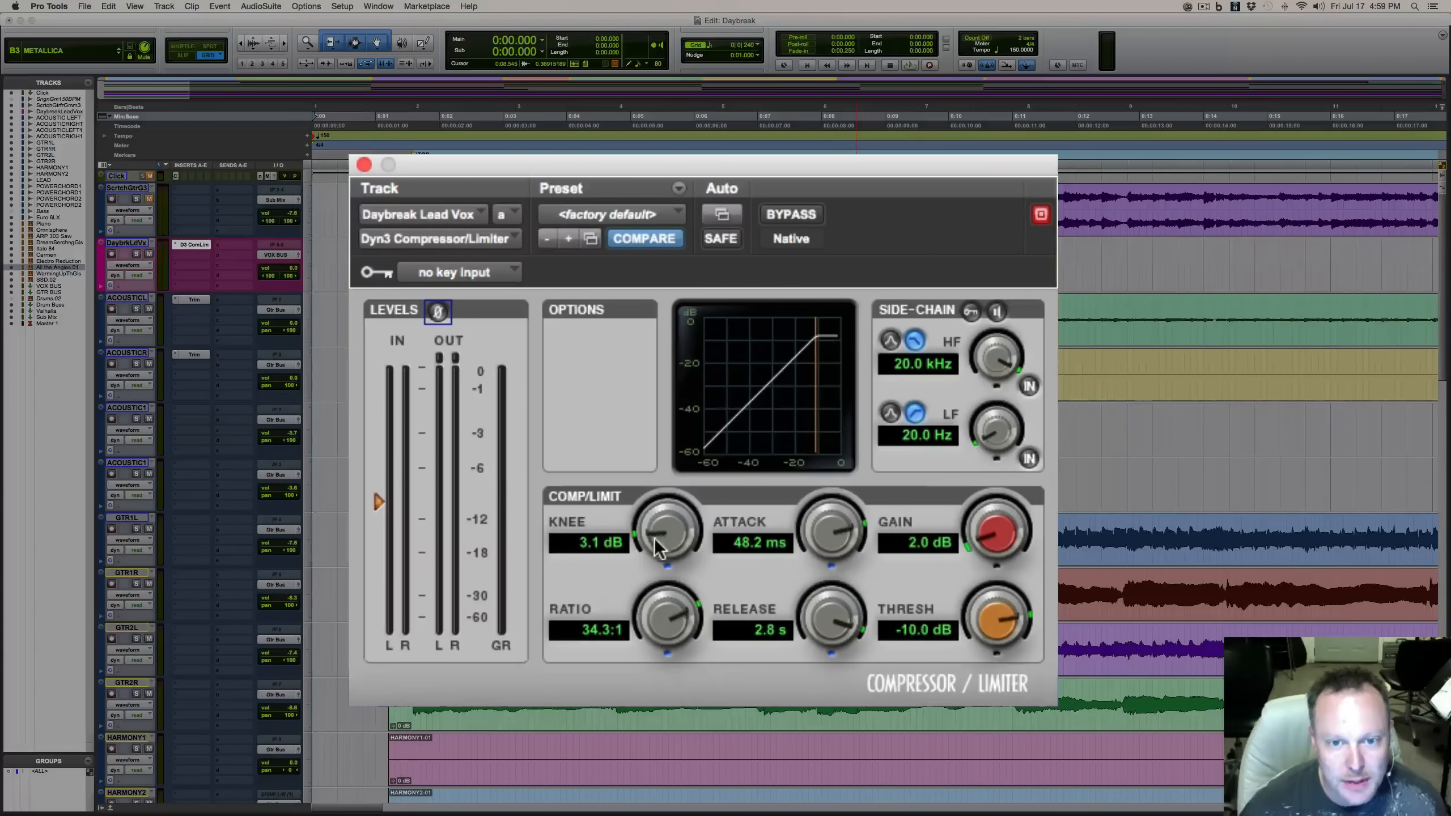
drag(654, 538, 655, 550)
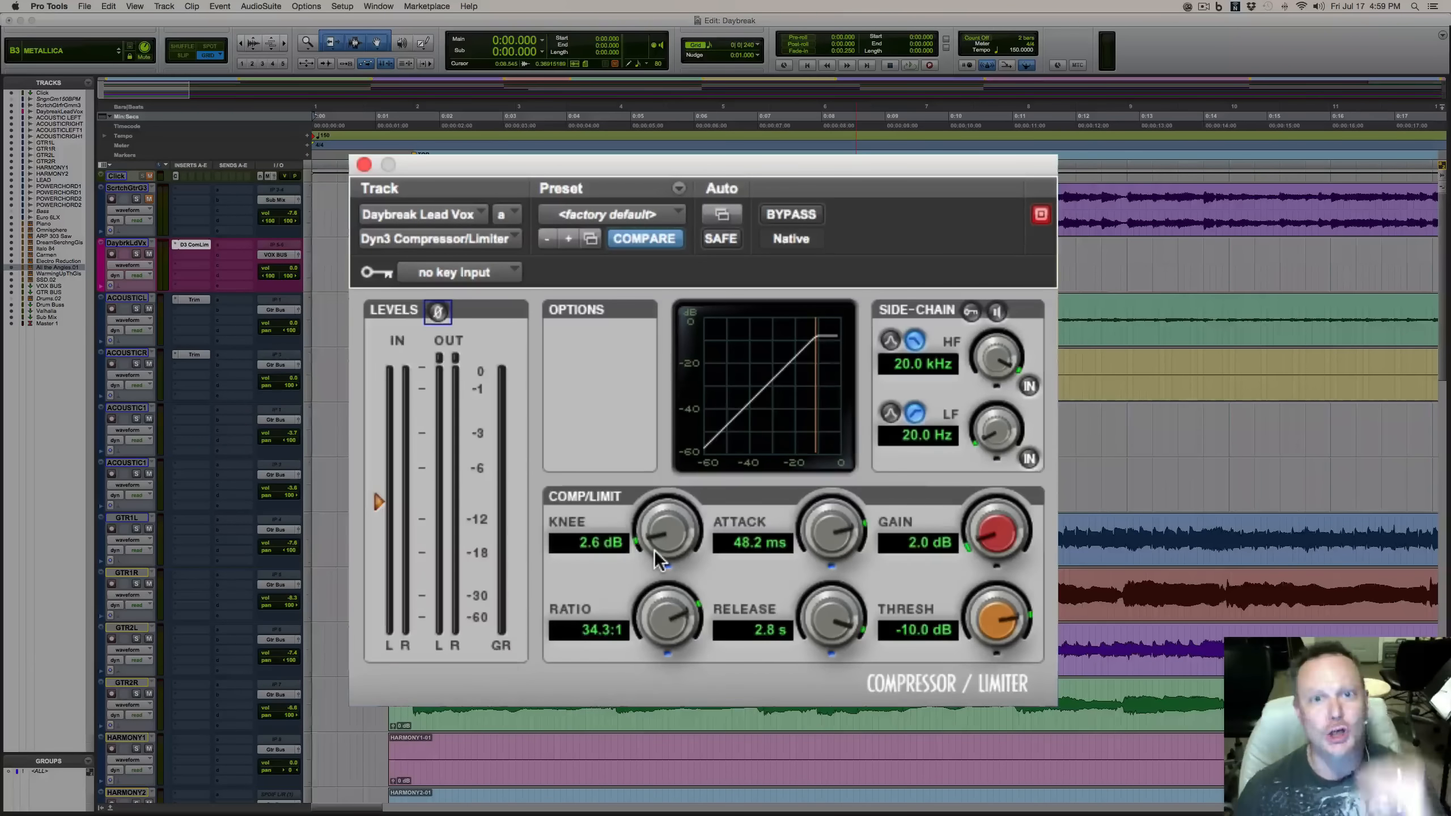
drag(661, 548, 633, 564)
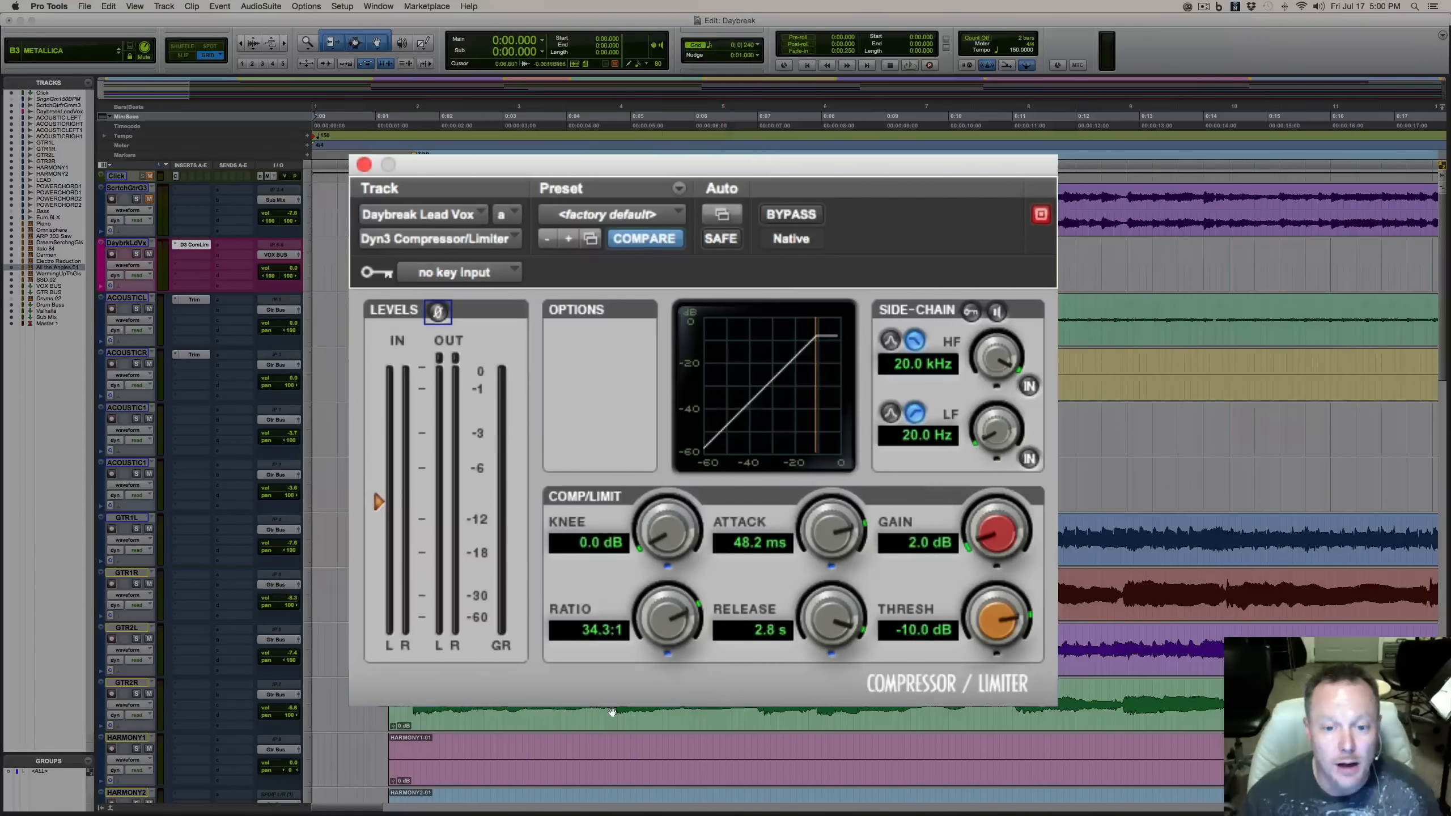
Locate the start of the verse at 0:27.200 and play the song from there.
drag(352, 810, 420, 814)
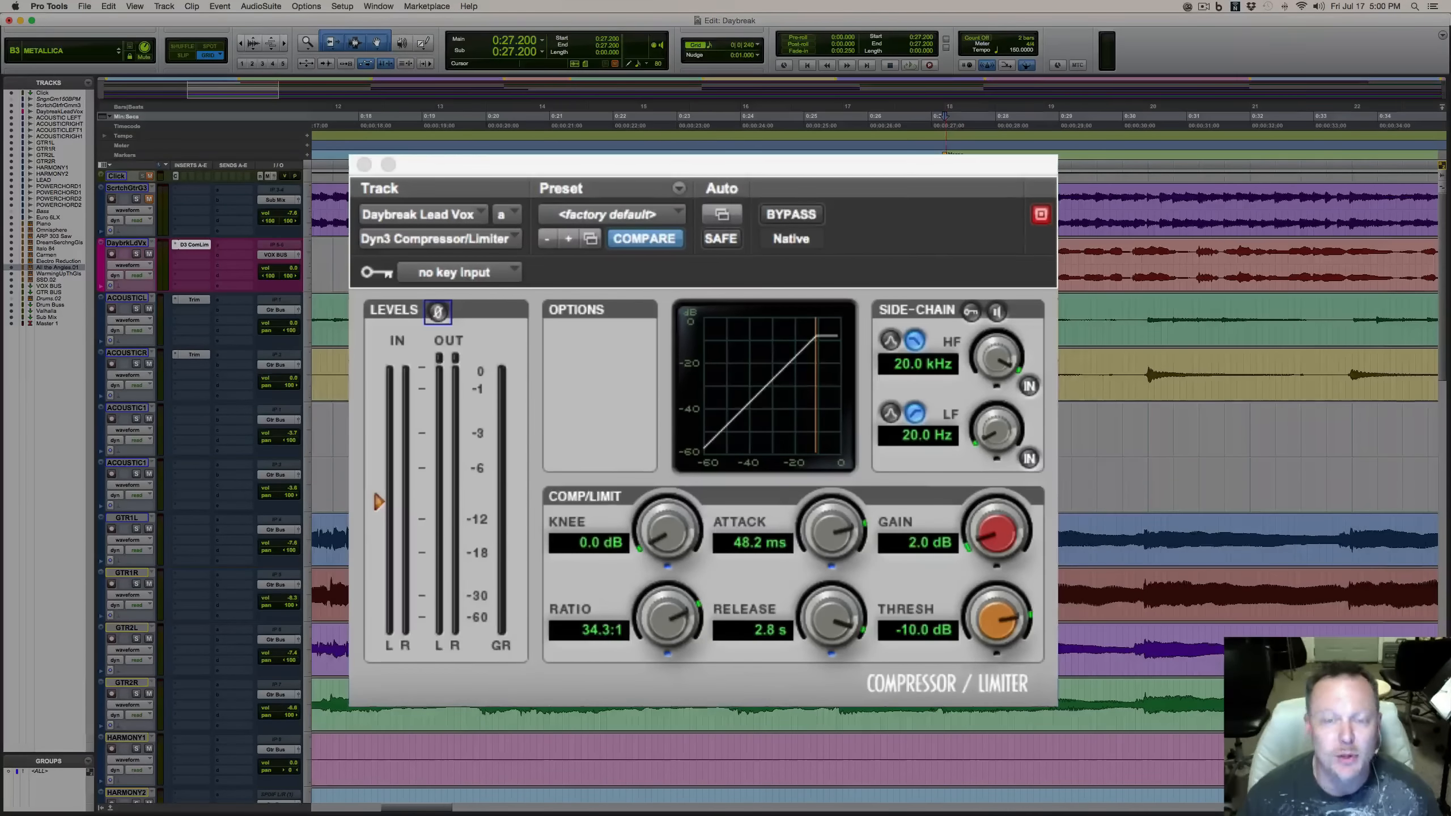
key(space)
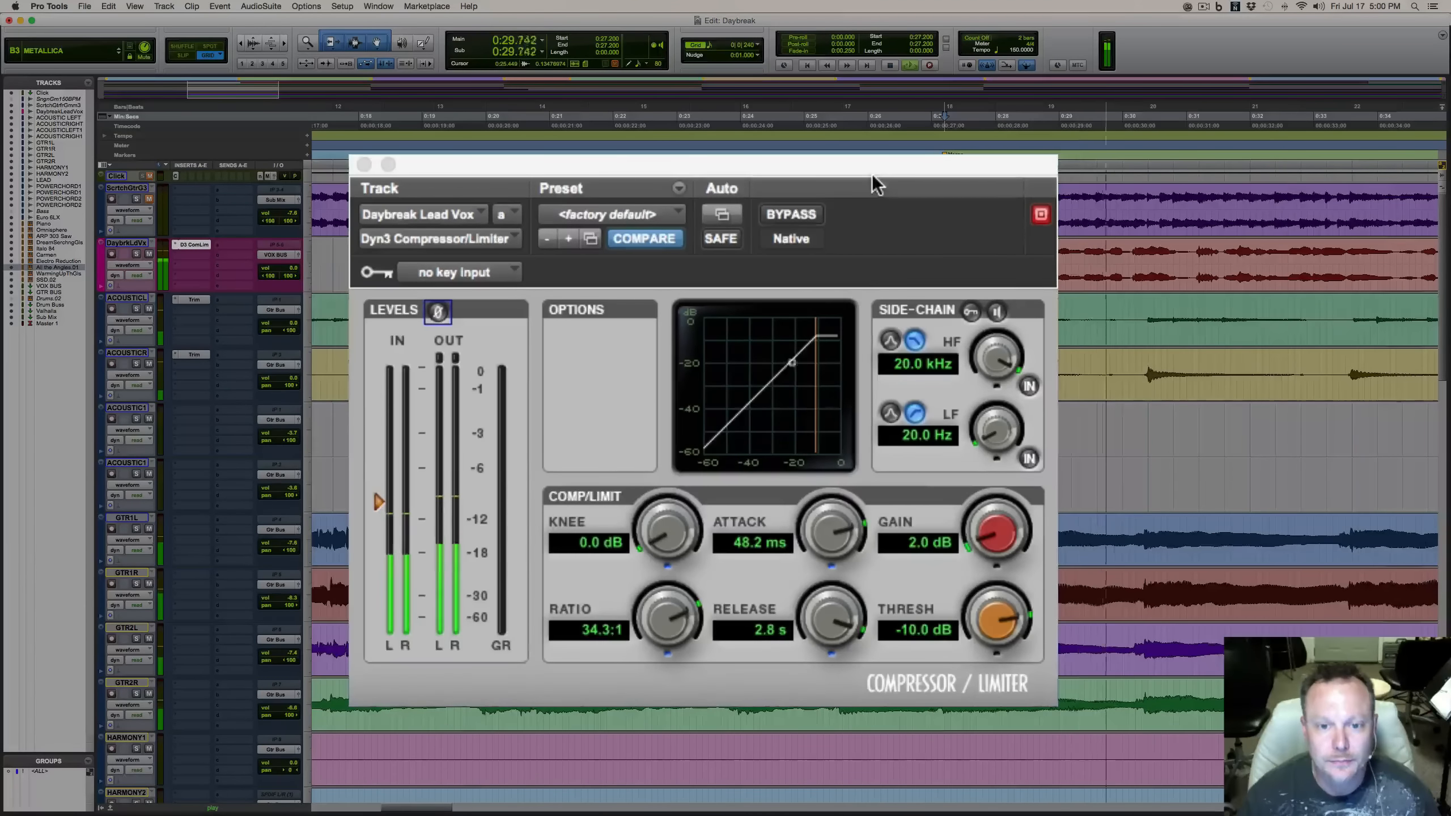
Reset the compressor to its factory default and load the Vocal Comp preset.
click(608, 215)
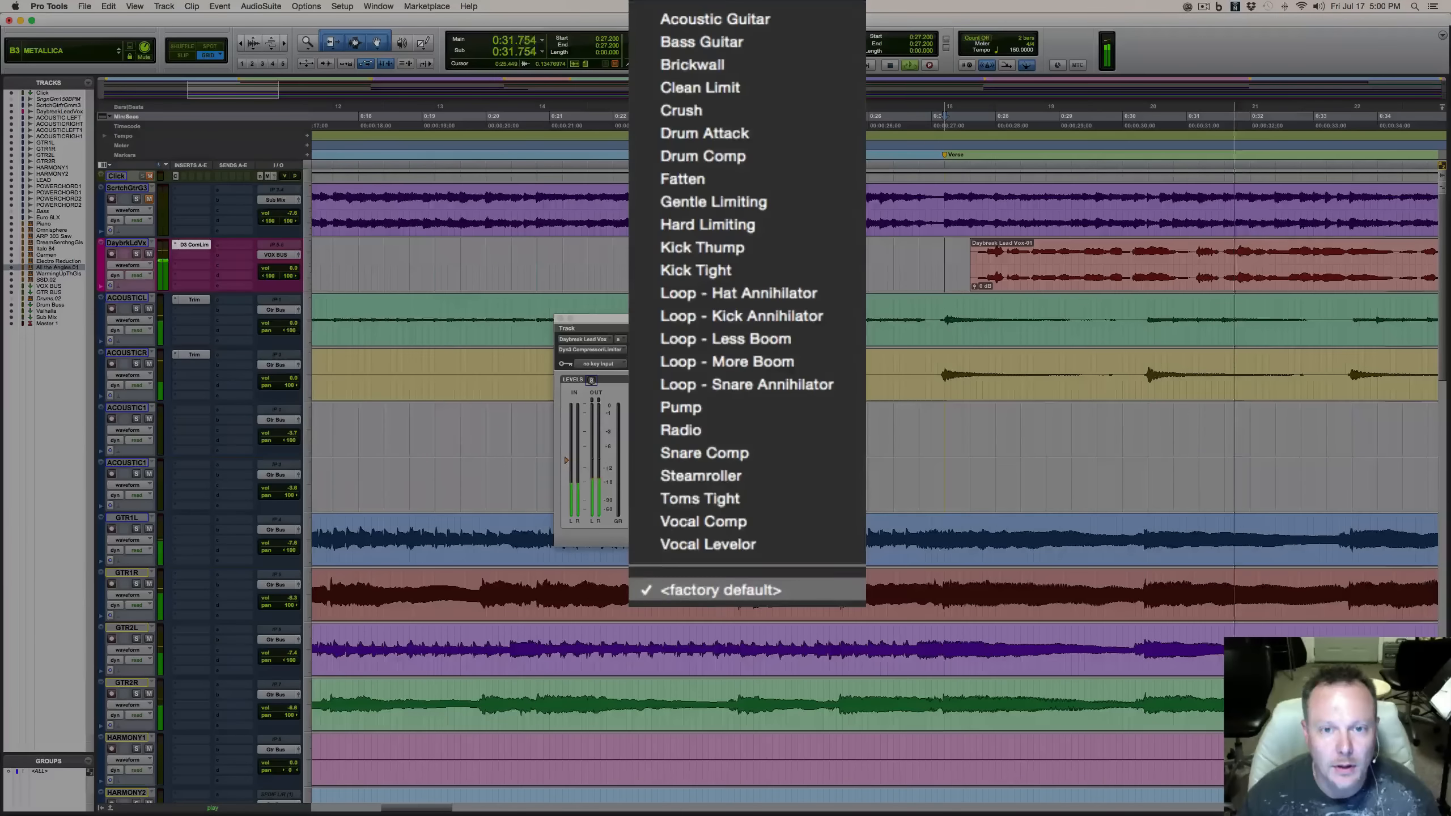
click(721, 591)
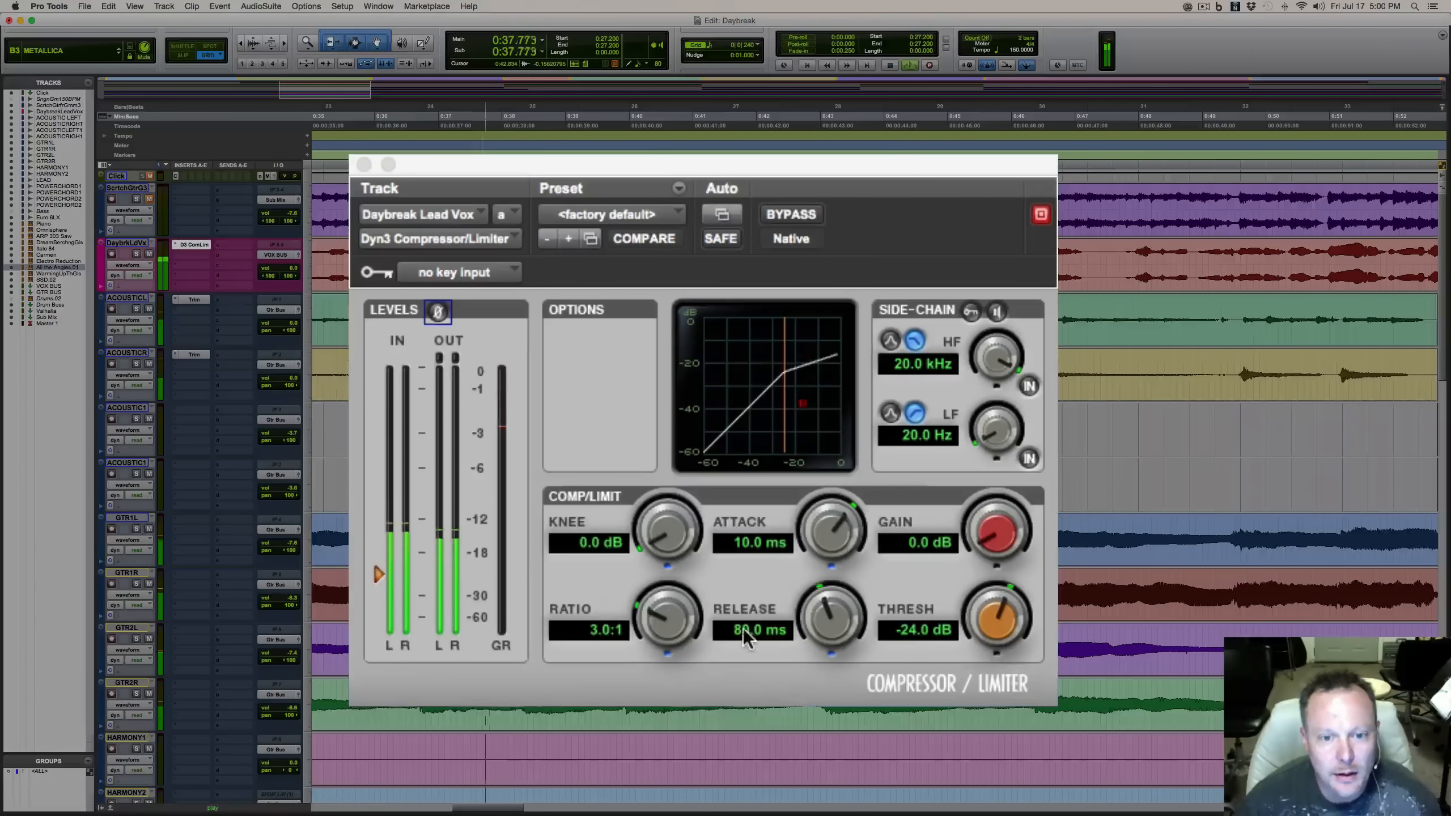
click(676, 215)
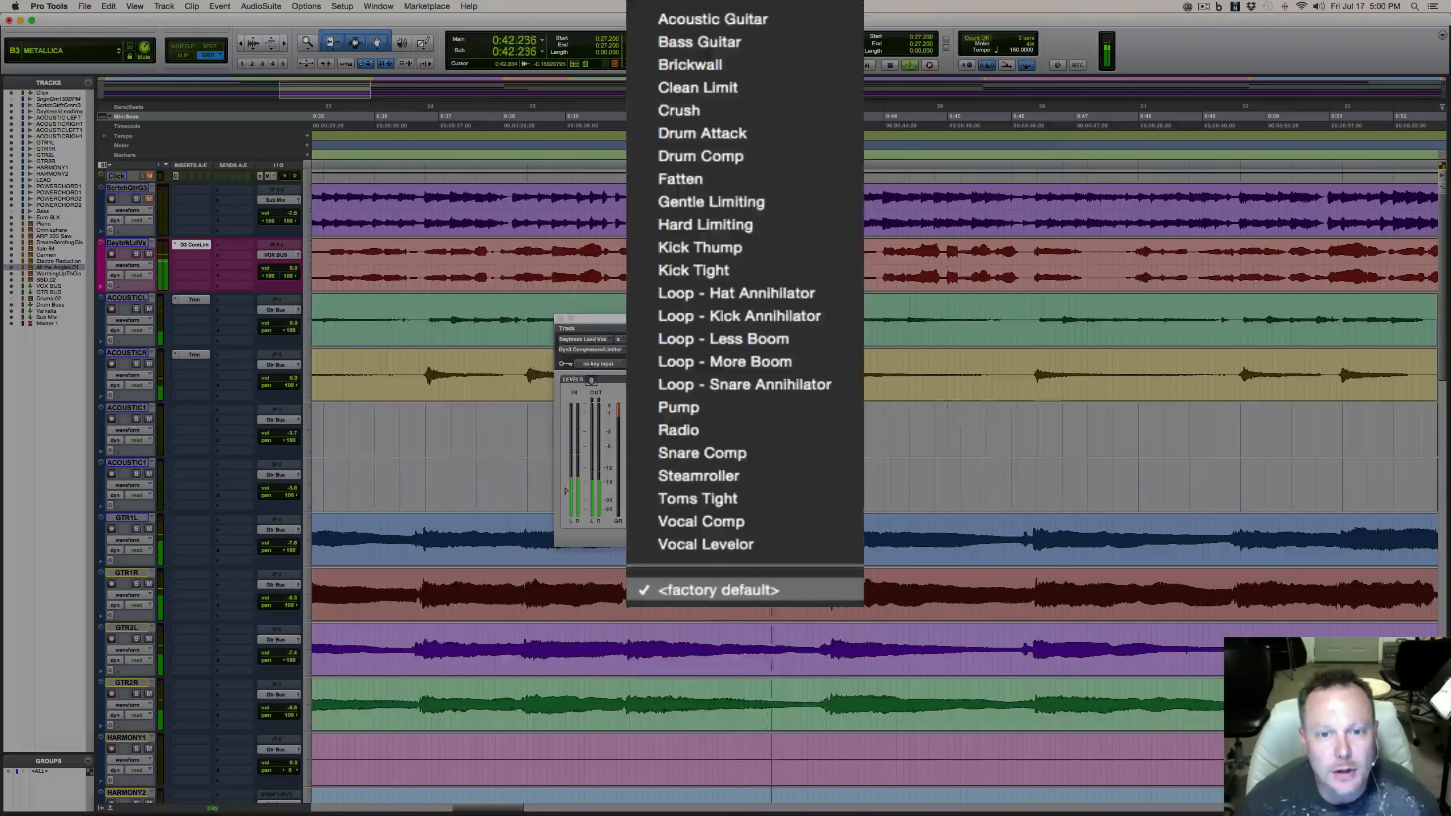
click(725, 522)
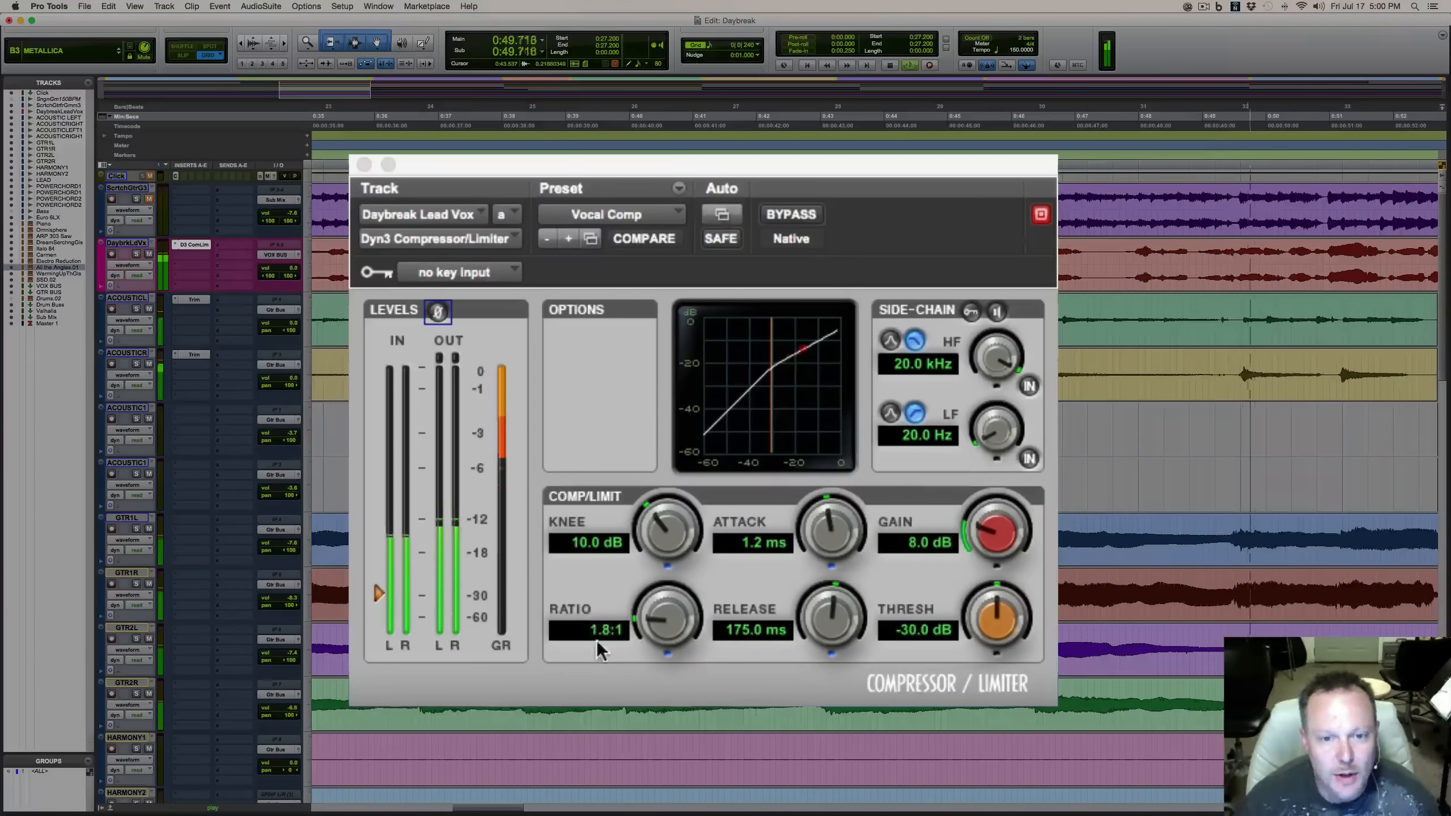
Adjust the compressor during playback to a 3.9:1 ratio, 2.5 dB gain and a threshold of about -12 dB.
click(661, 622)
drag(663, 632, 668, 576)
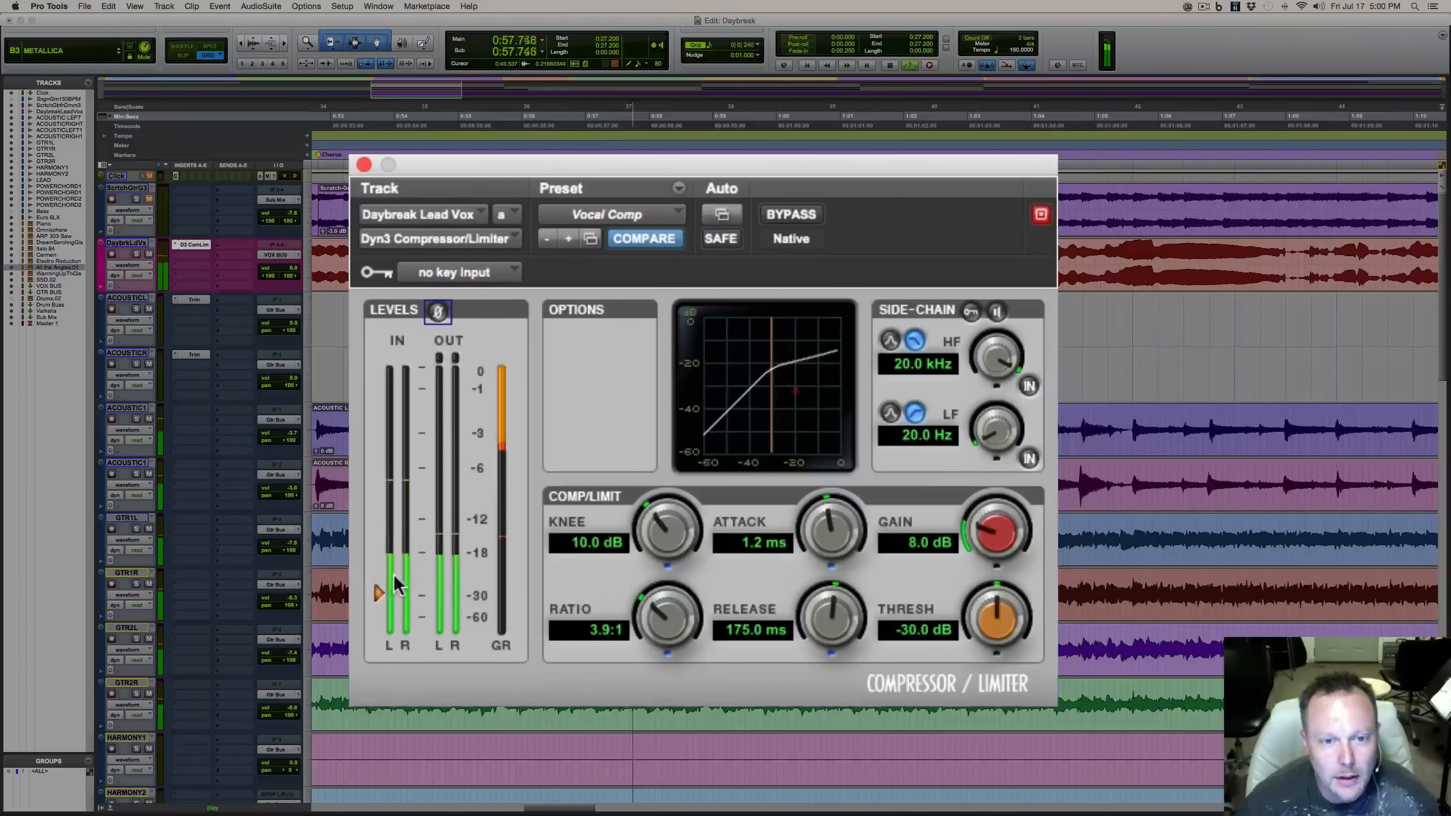
drag(381, 587, 381, 526)
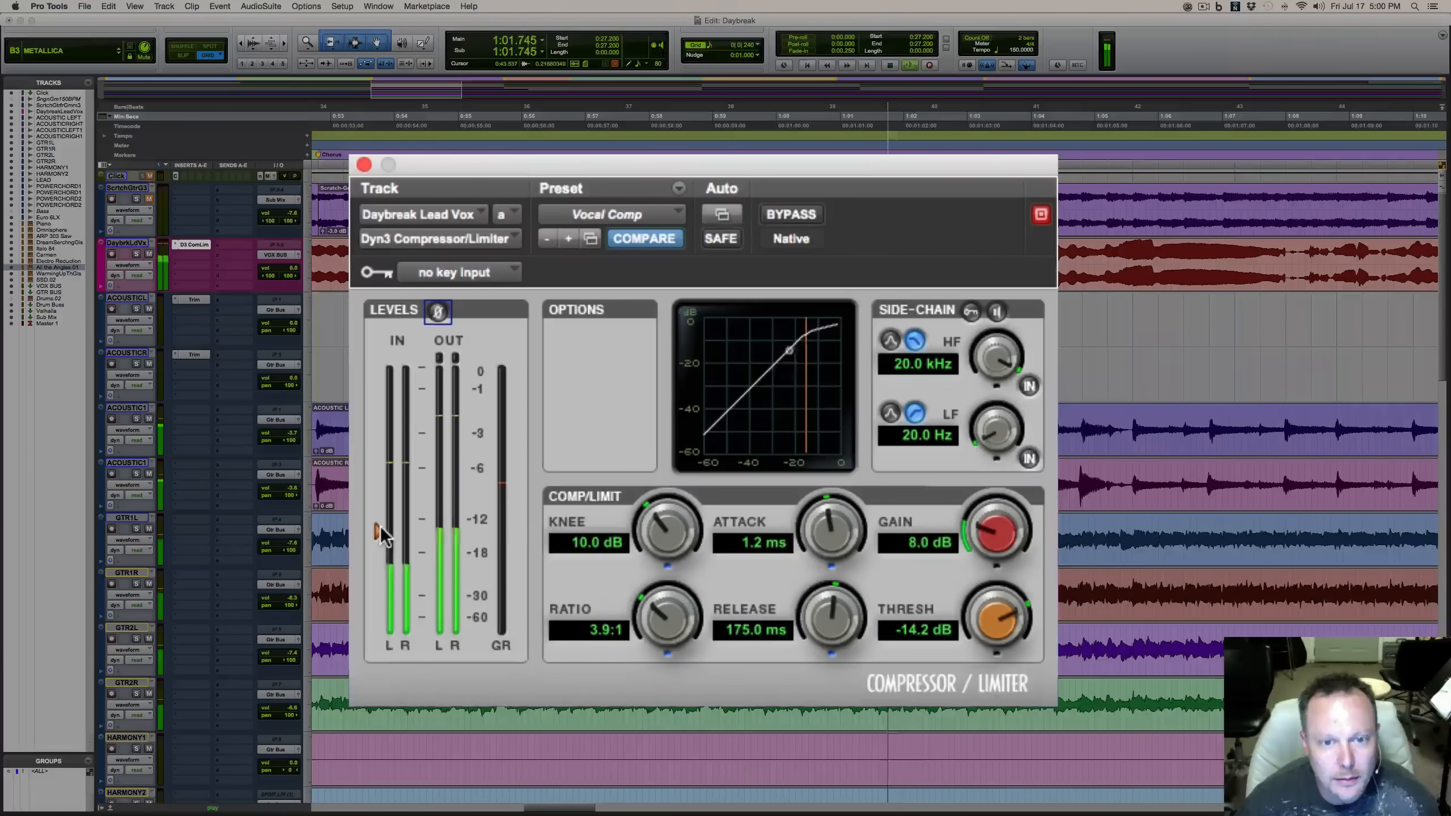
drag(1021, 536, 981, 609)
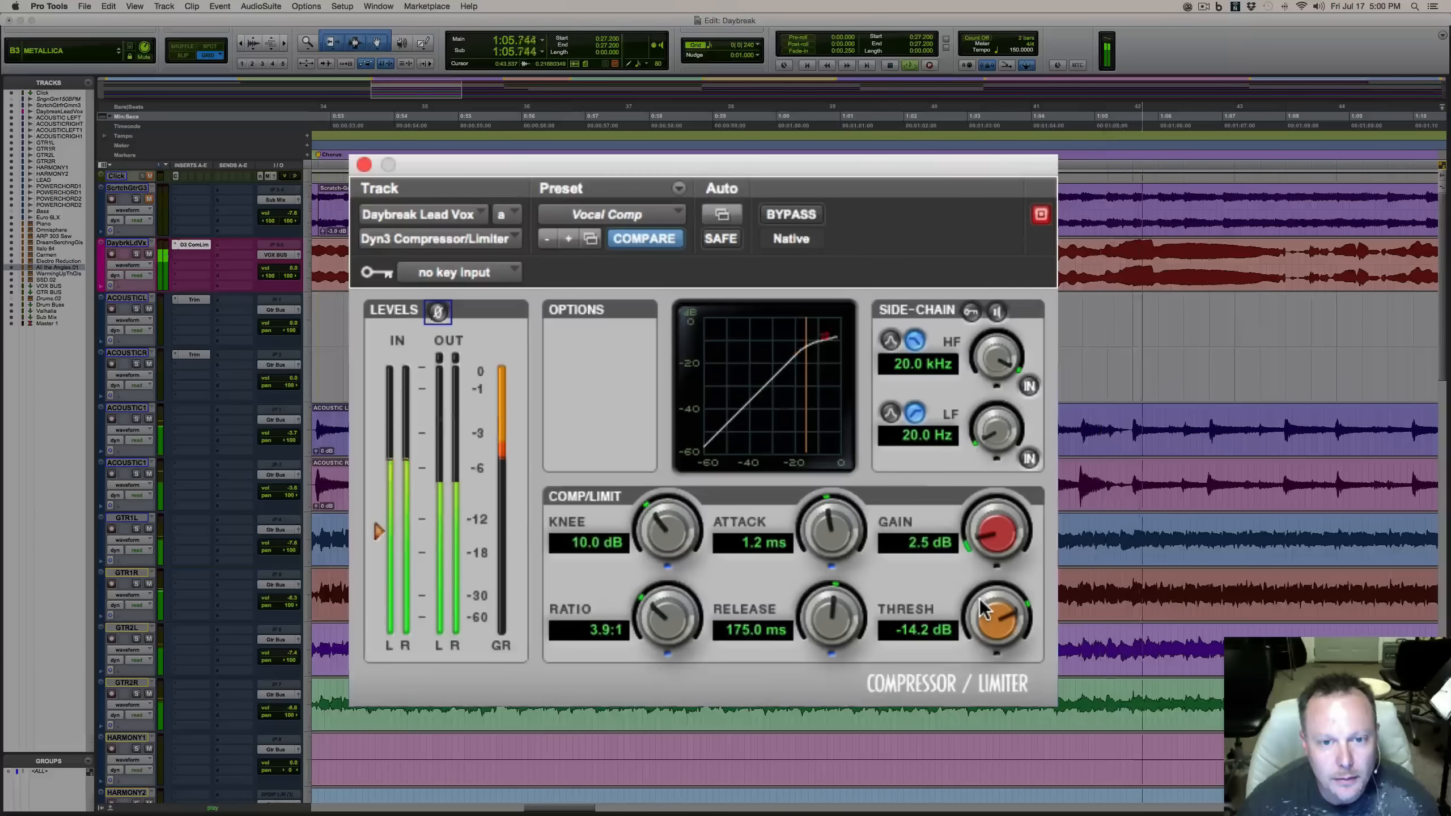
drag(385, 529, 379, 513)
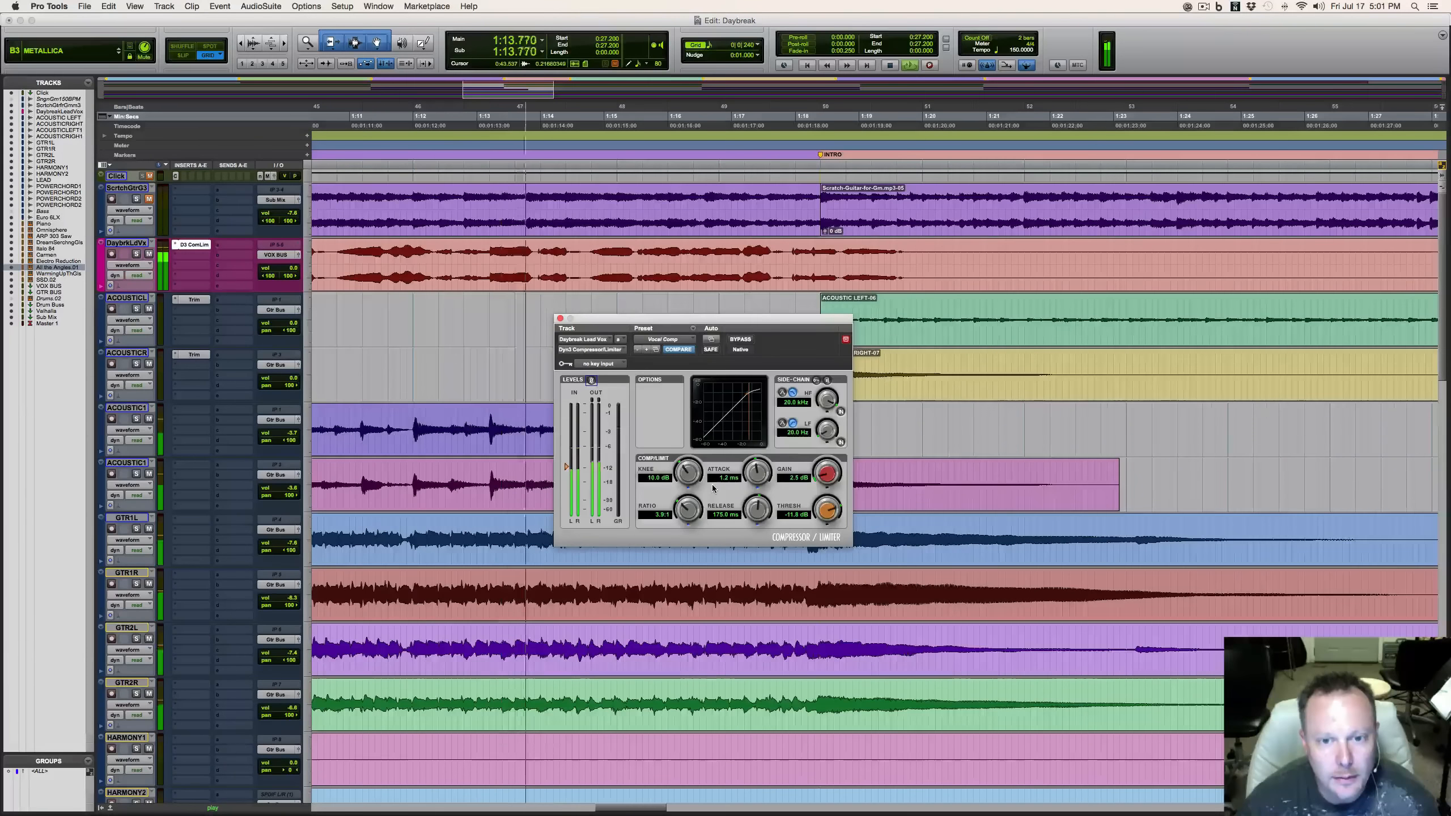
Bypass the compressor briefly and re-enable it to compare the lead vocal with and without compression.
click(742, 341)
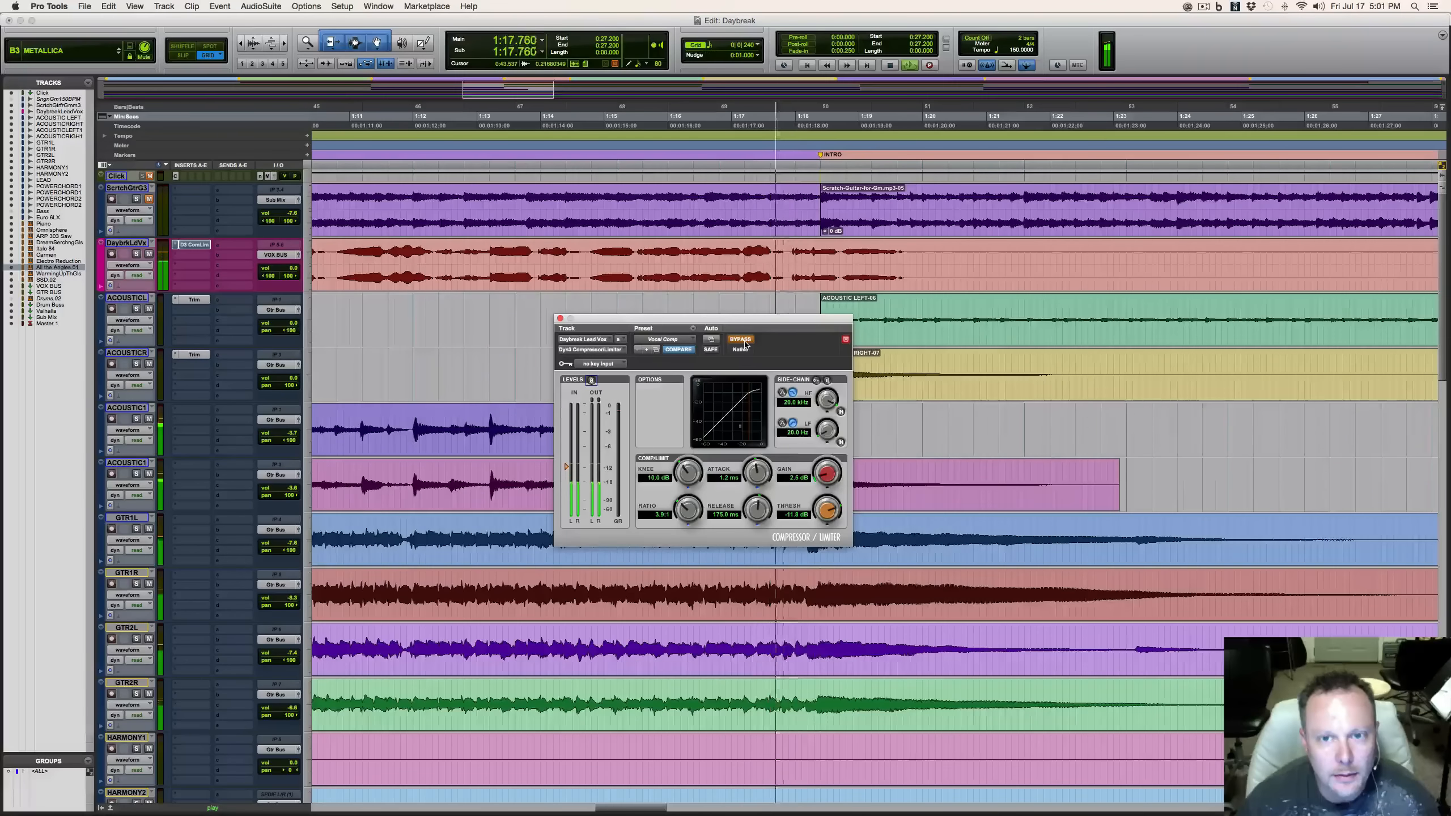
click(742, 341)
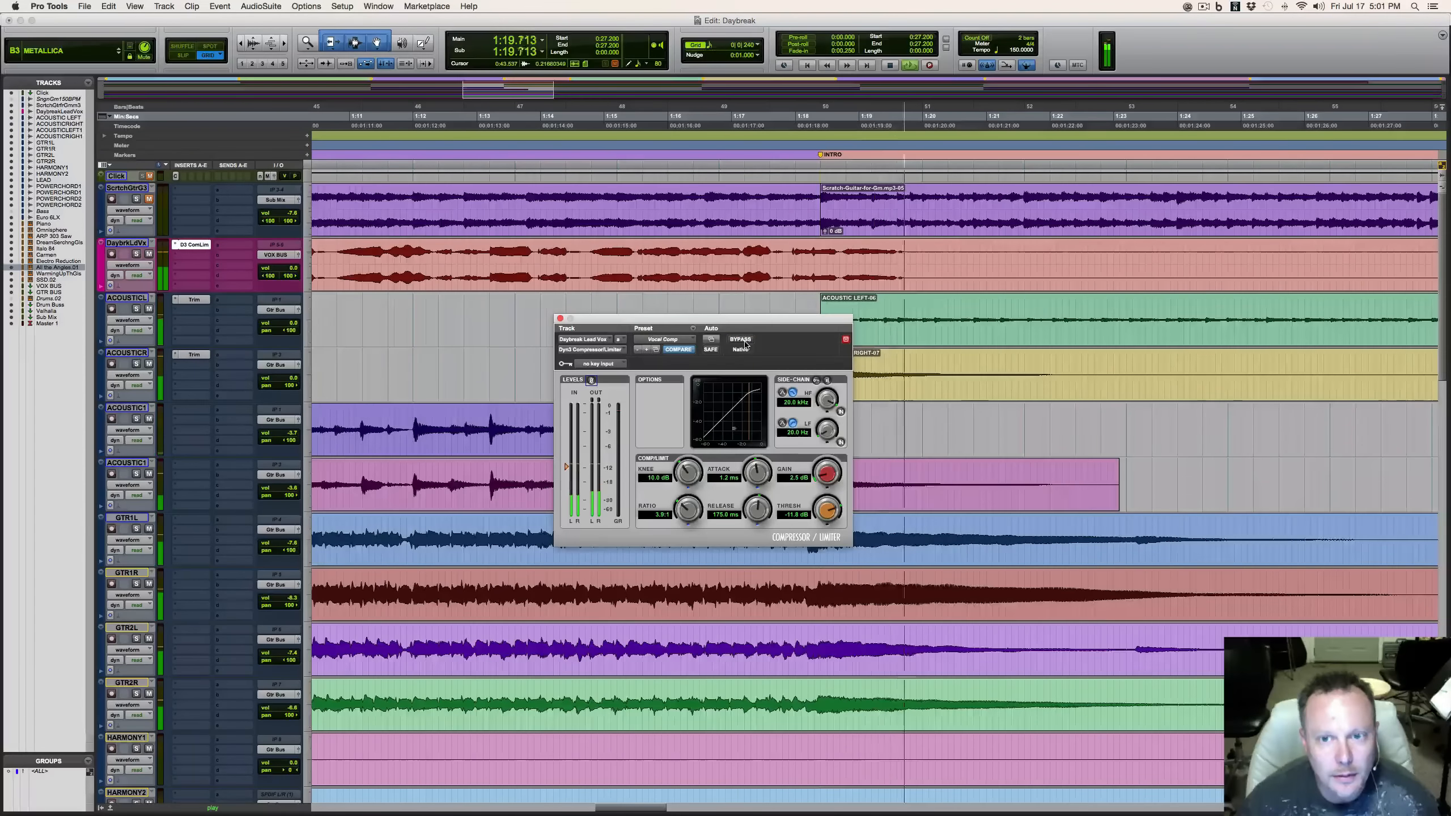
Stop playback, enlarge the waveforms and the lead vocal track, and move the compressor window clear of the vocal.
key(space)
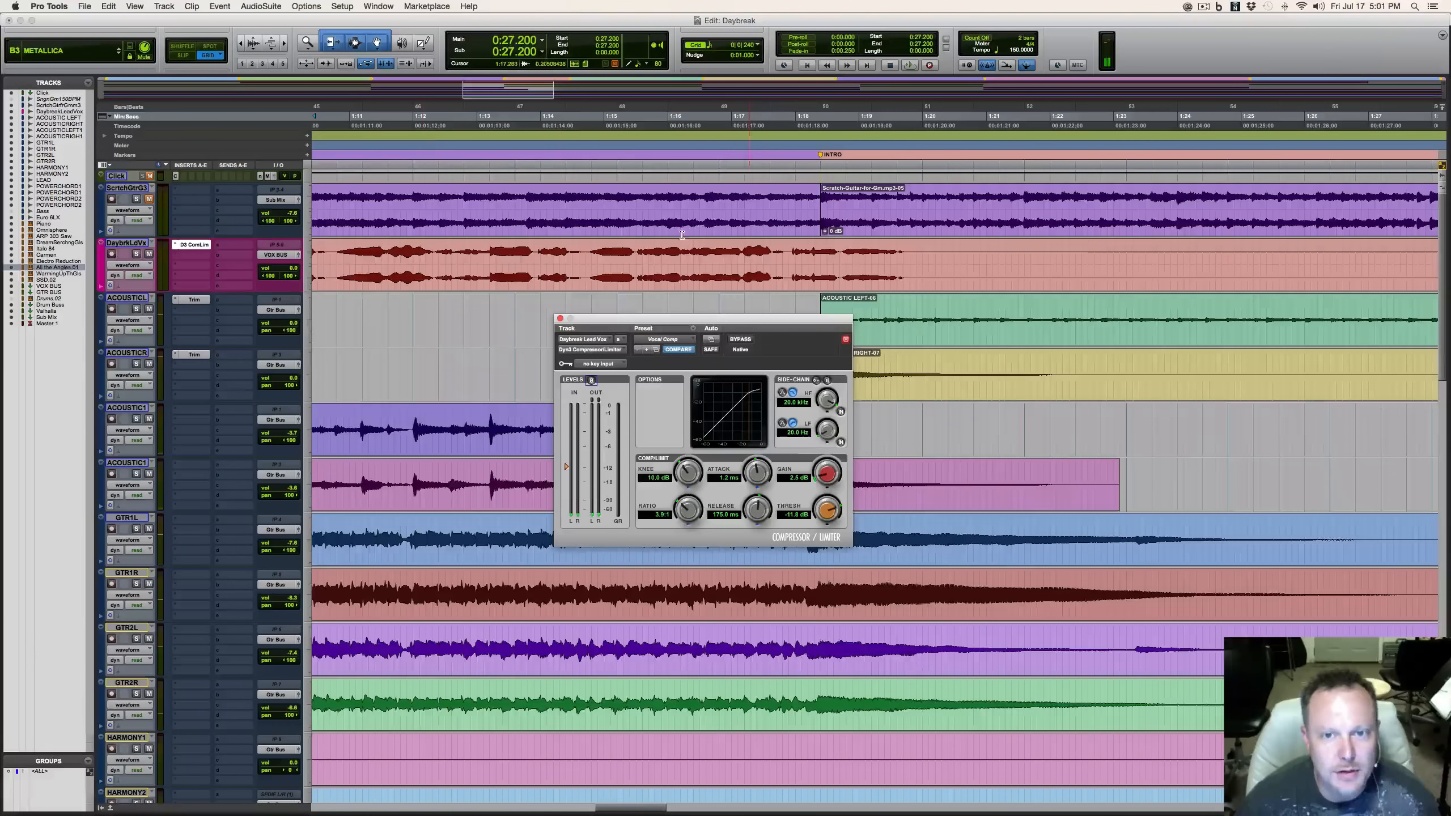
click(254, 40)
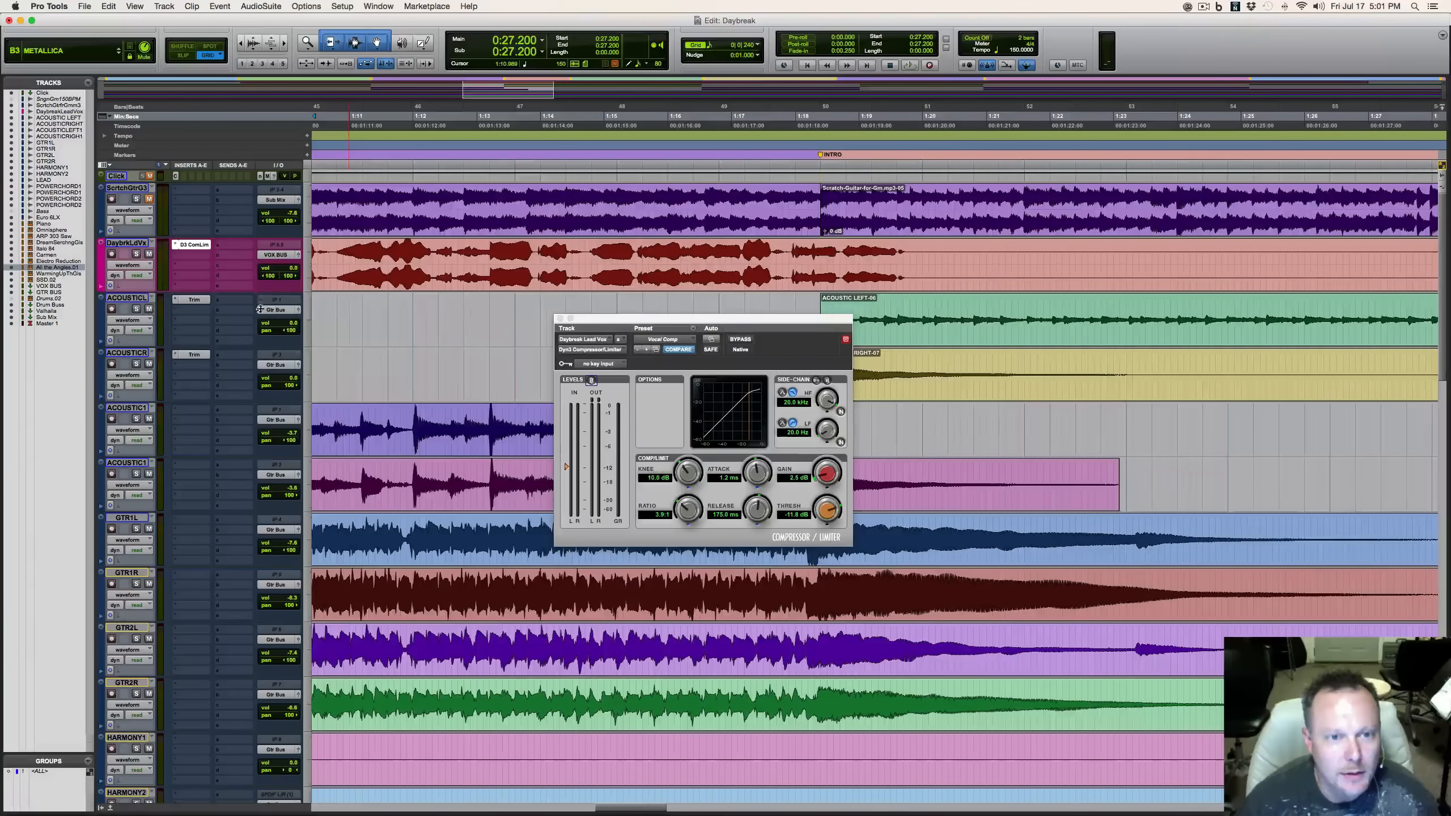
drag(260, 310, 255, 372)
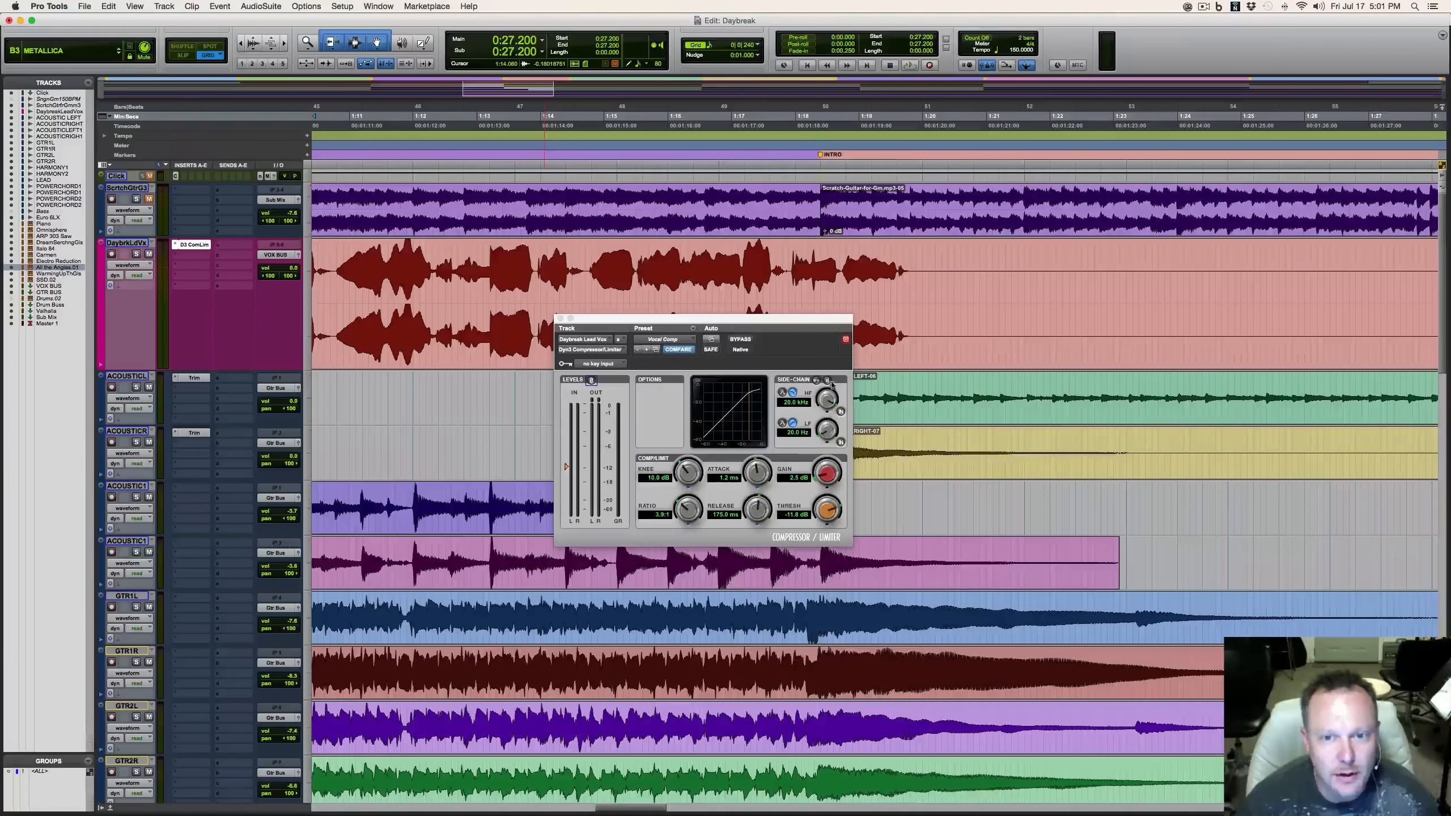
drag(807, 327, 910, 495)
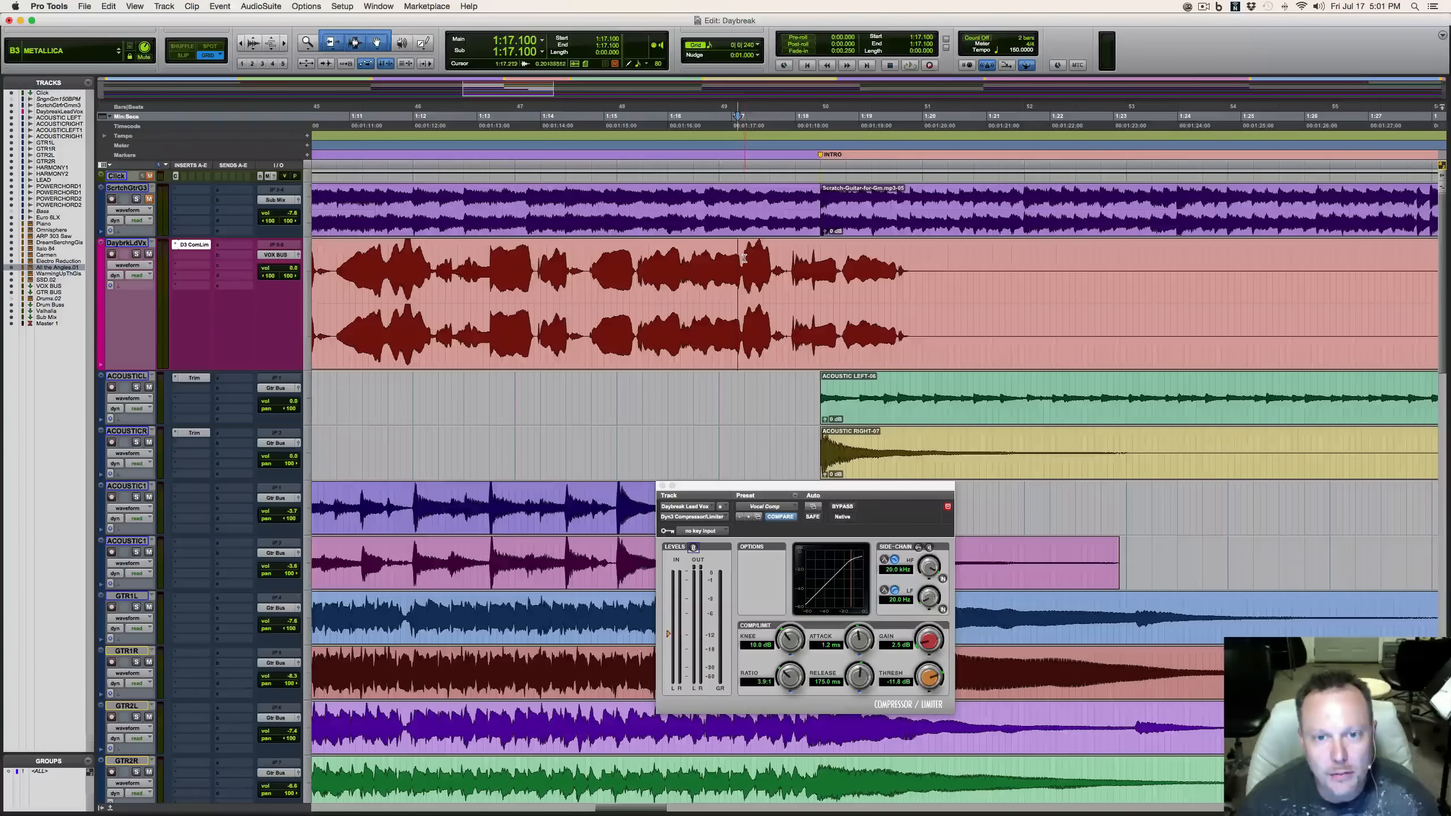
Bypass the compressor and play the uncompressed lead vocal phrase starting at 1:14.700.
drag(743, 259, 926, 289)
key(space)
key(space)
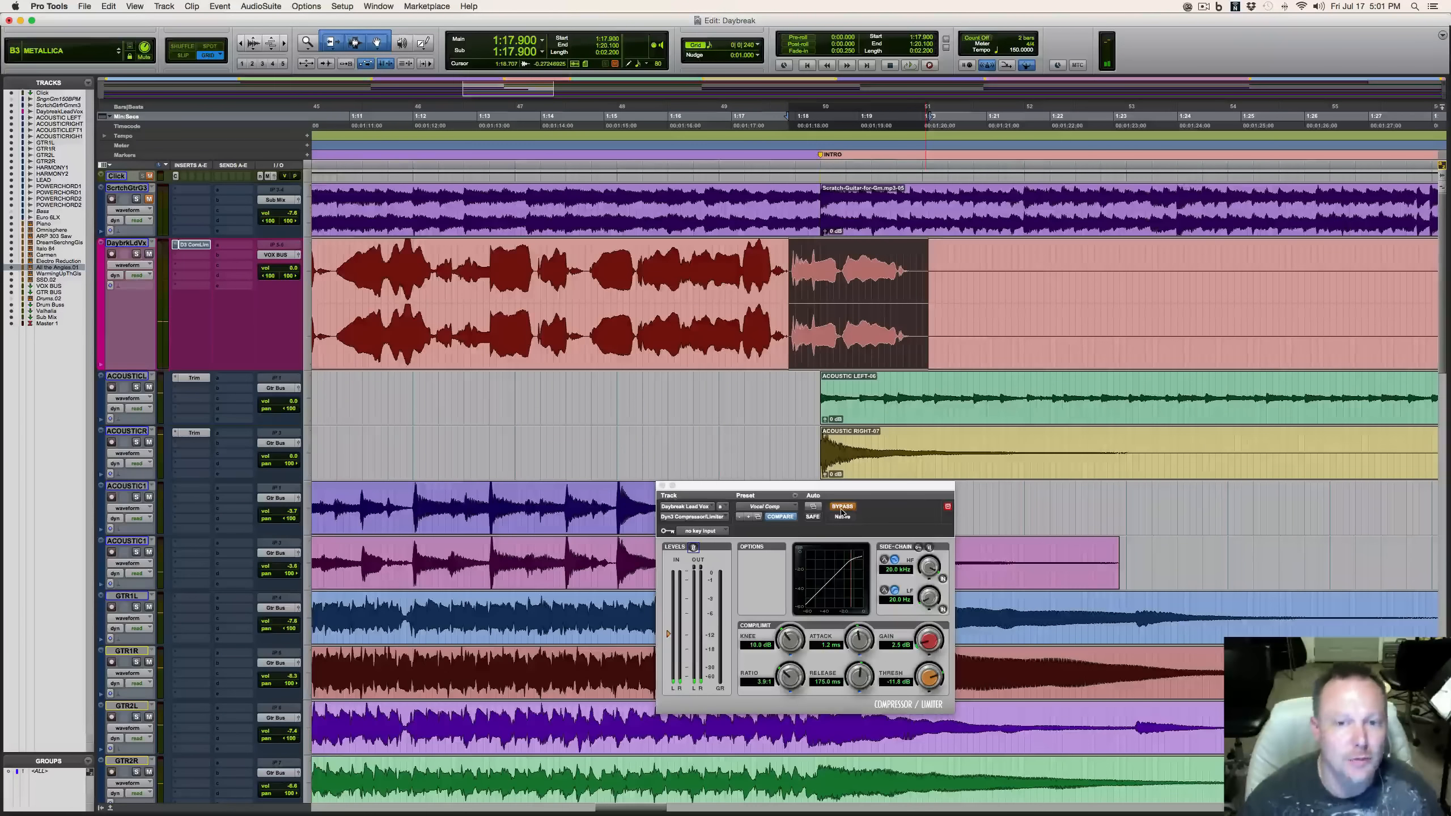
click(583, 267)
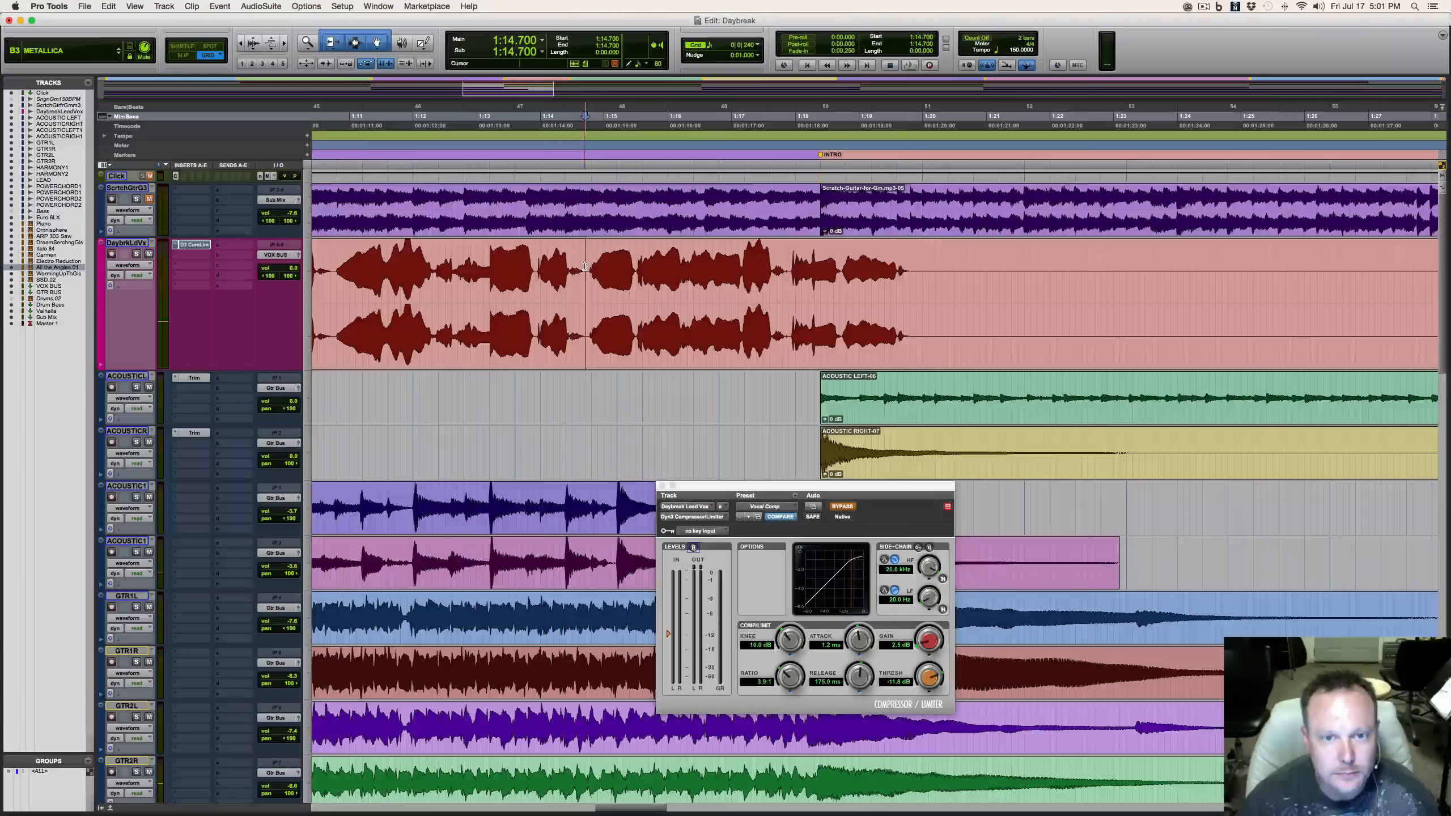
key(space)
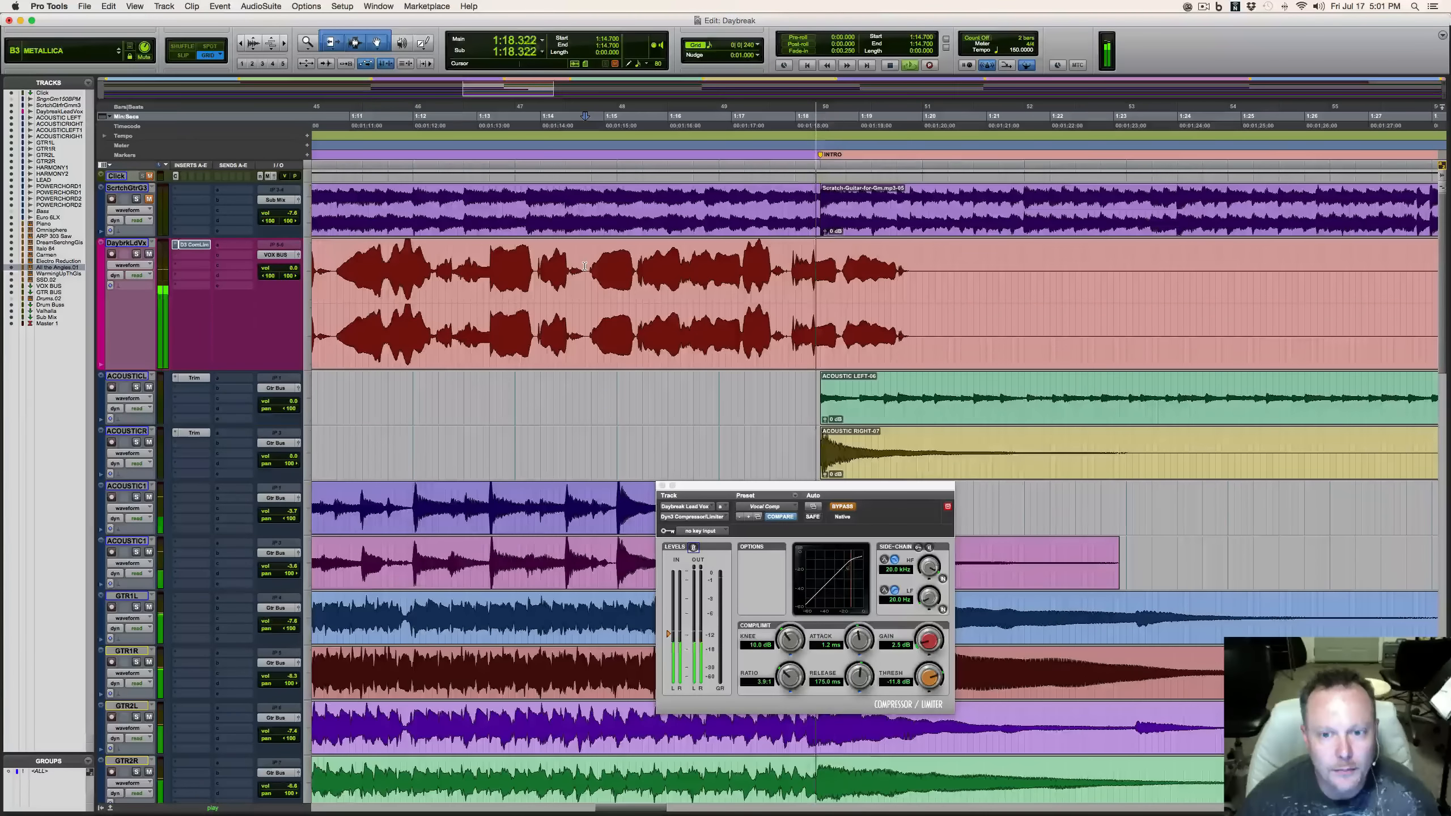
key(space)
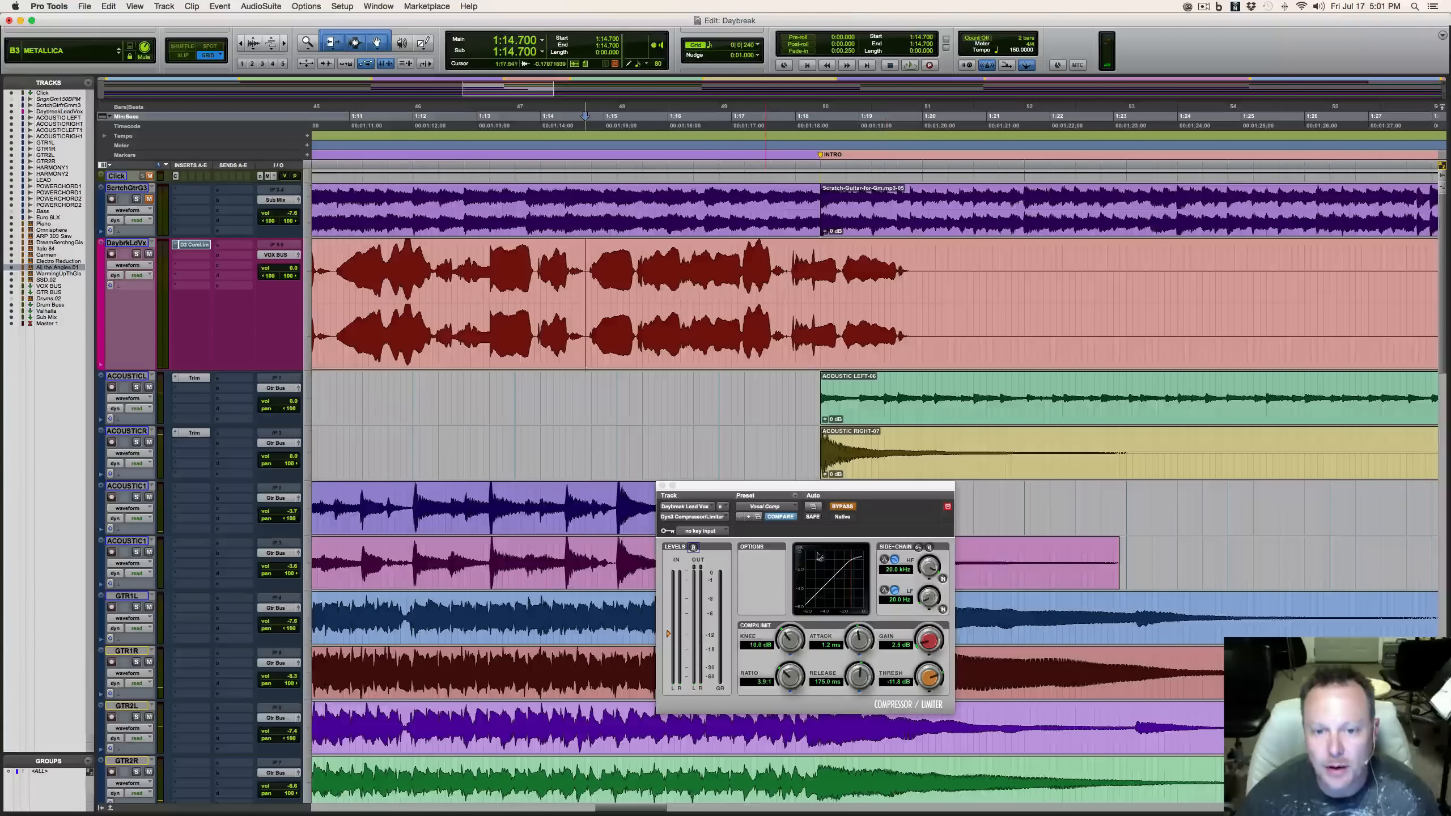
Re-enable the compressor and play the same vocal phrase while watching the gain reduction meter.
click(841, 507)
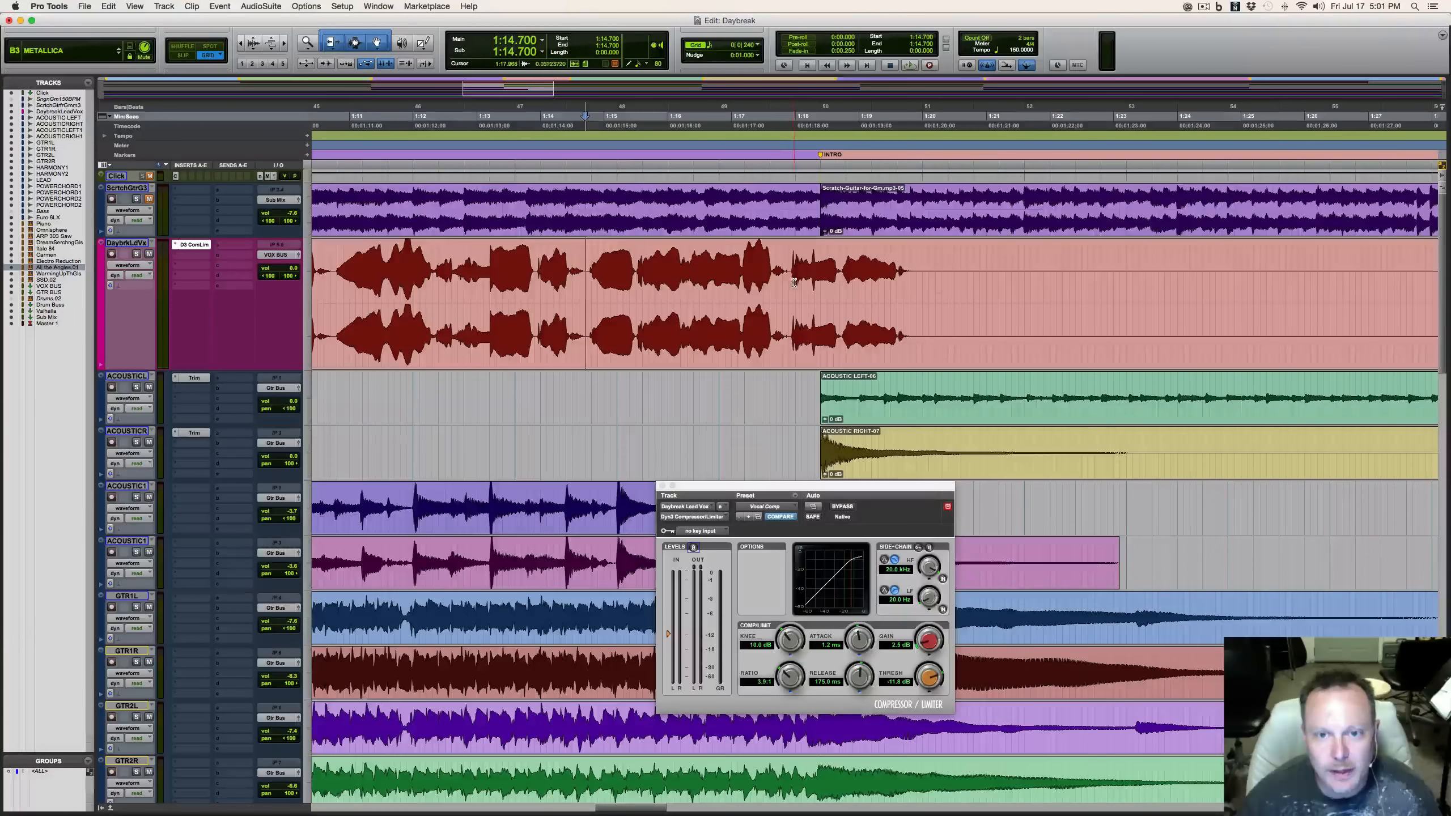
key(space)
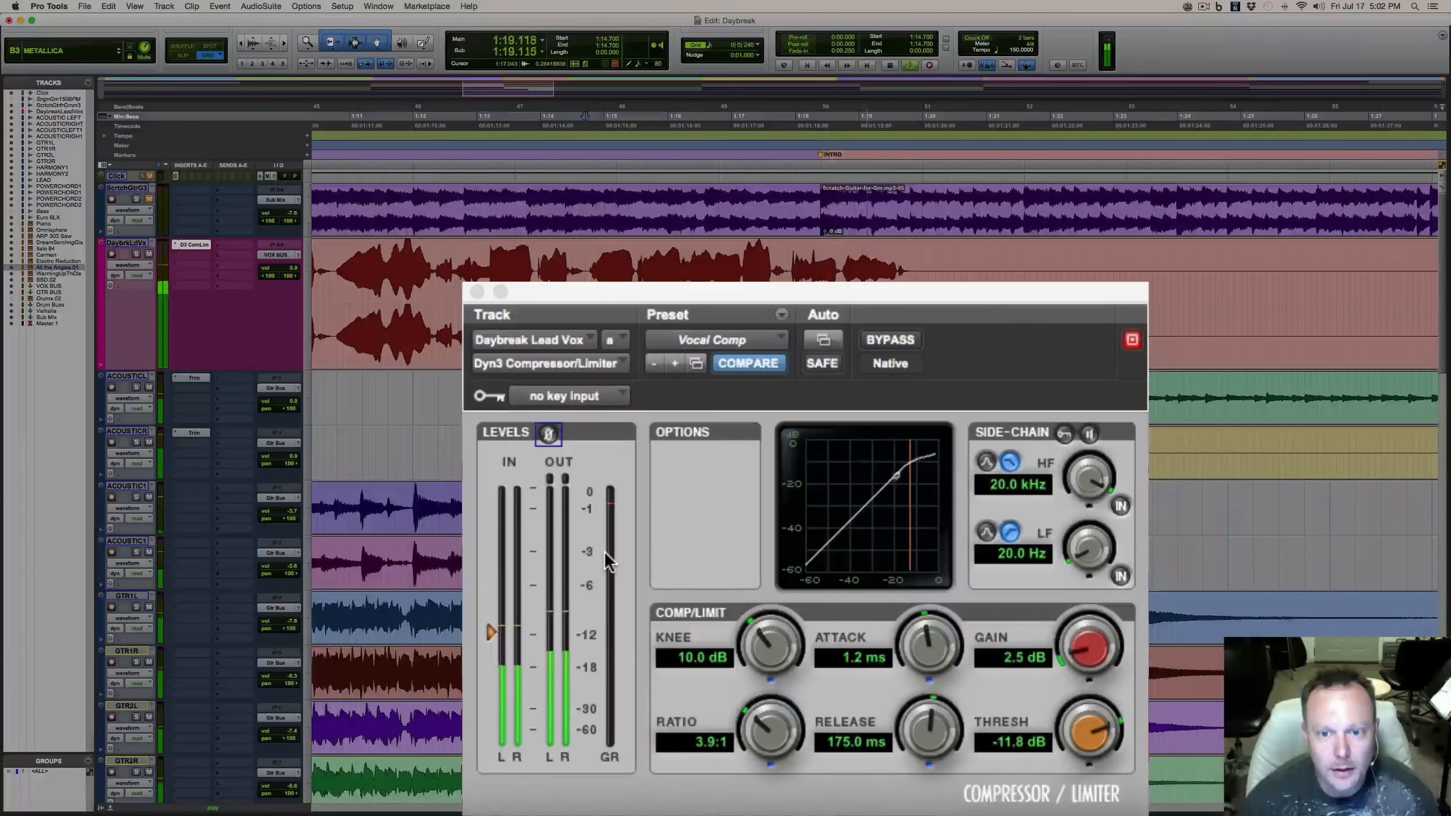
key(space)
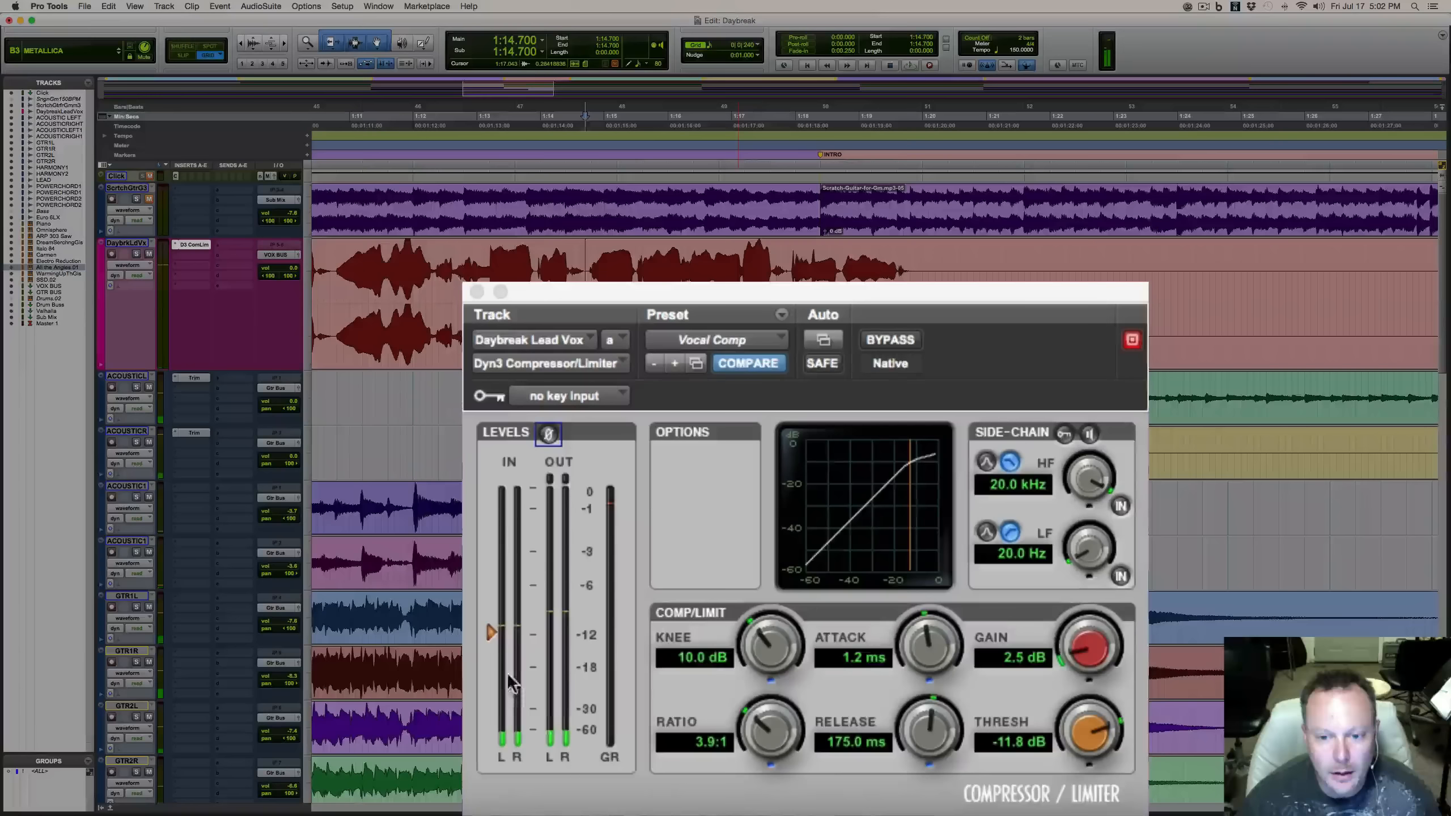
Lower the compressor's threshold to -17.0 dB and audition the vocal phrase from 1:14.700.
drag(489, 630, 490, 661)
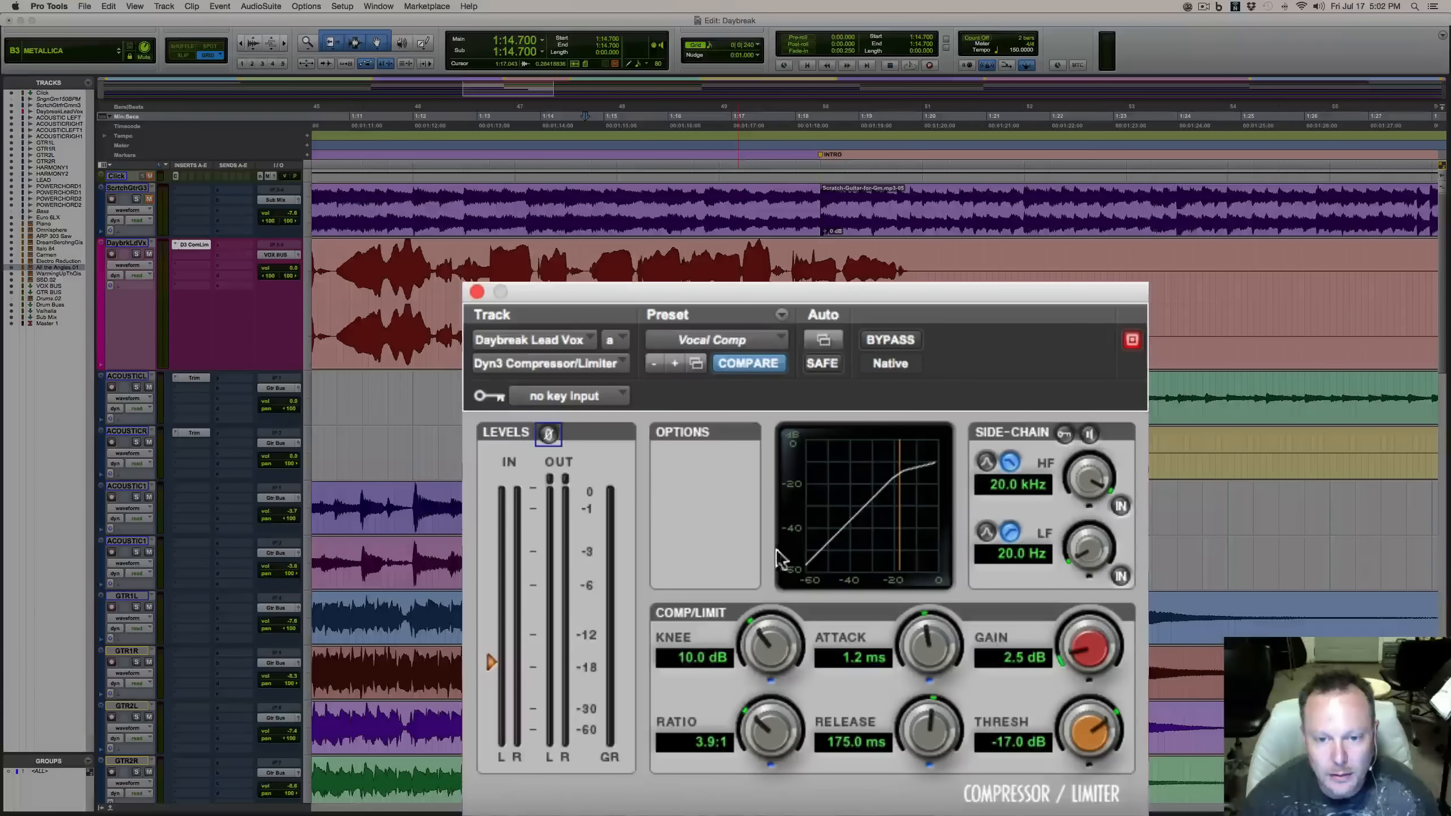
key(space)
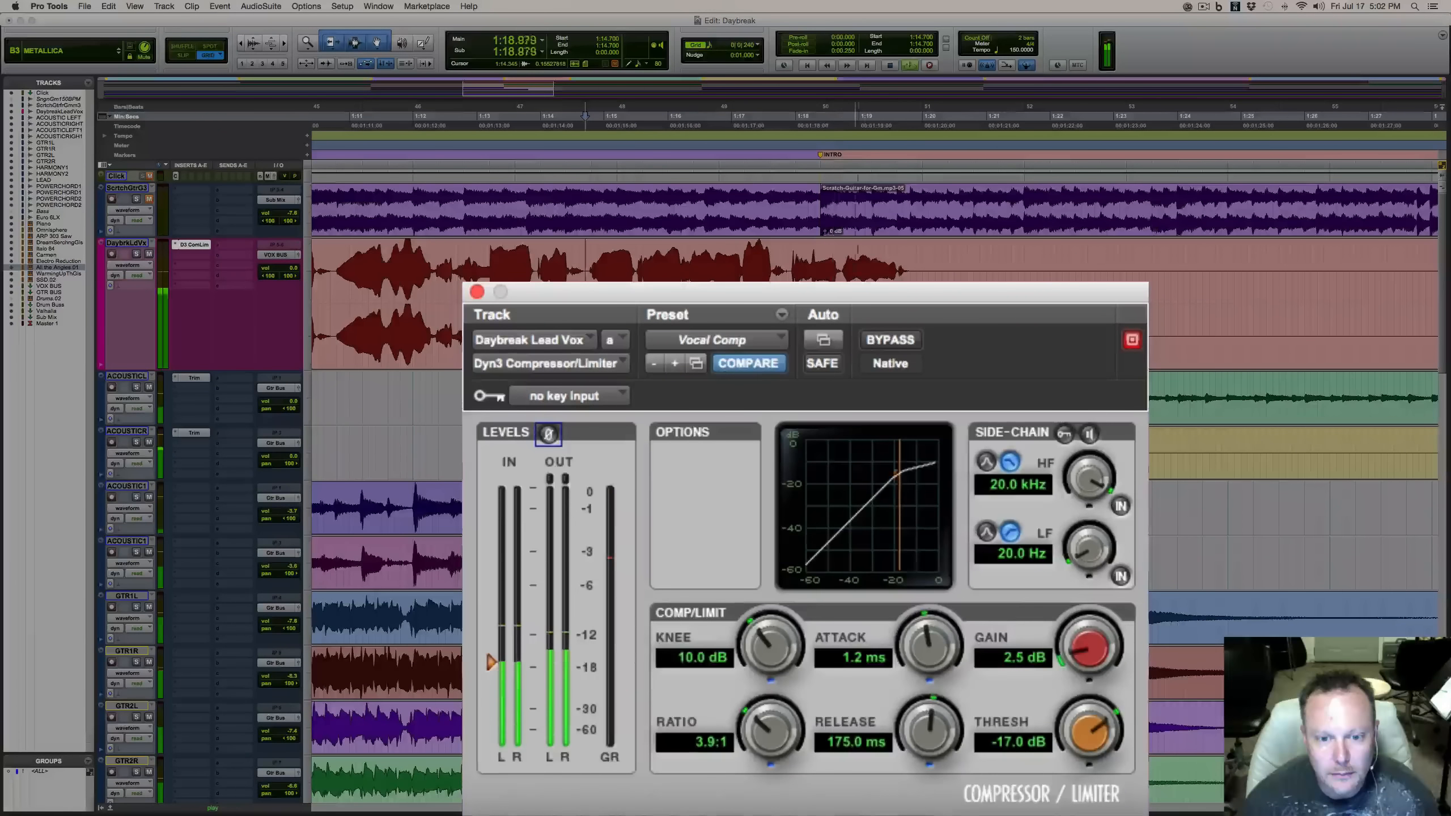
key(space)
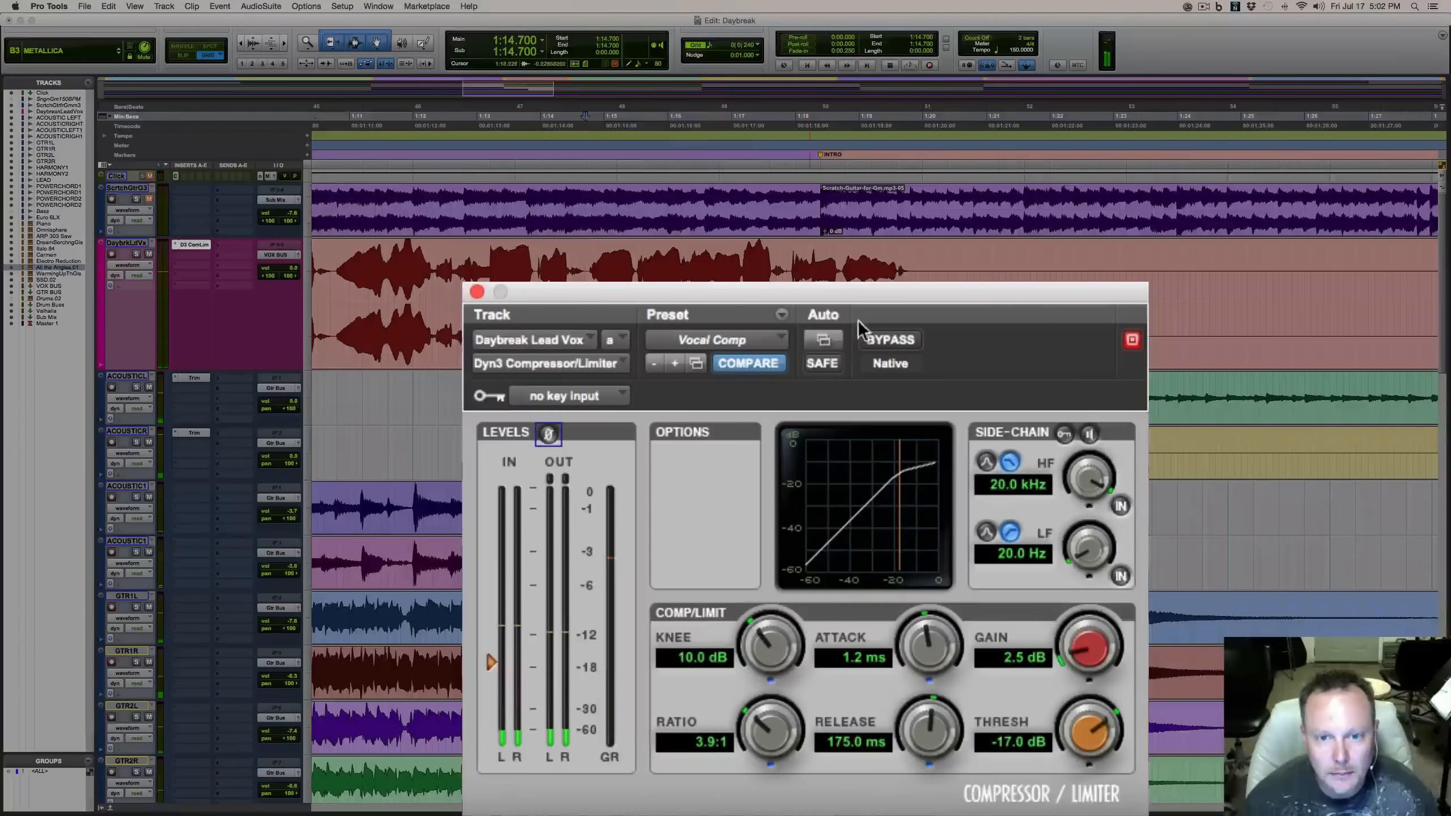
Compare the vocal phrase with the compressor bypassed and active, replaying it from 1:14.700.
click(882, 344)
key(space)
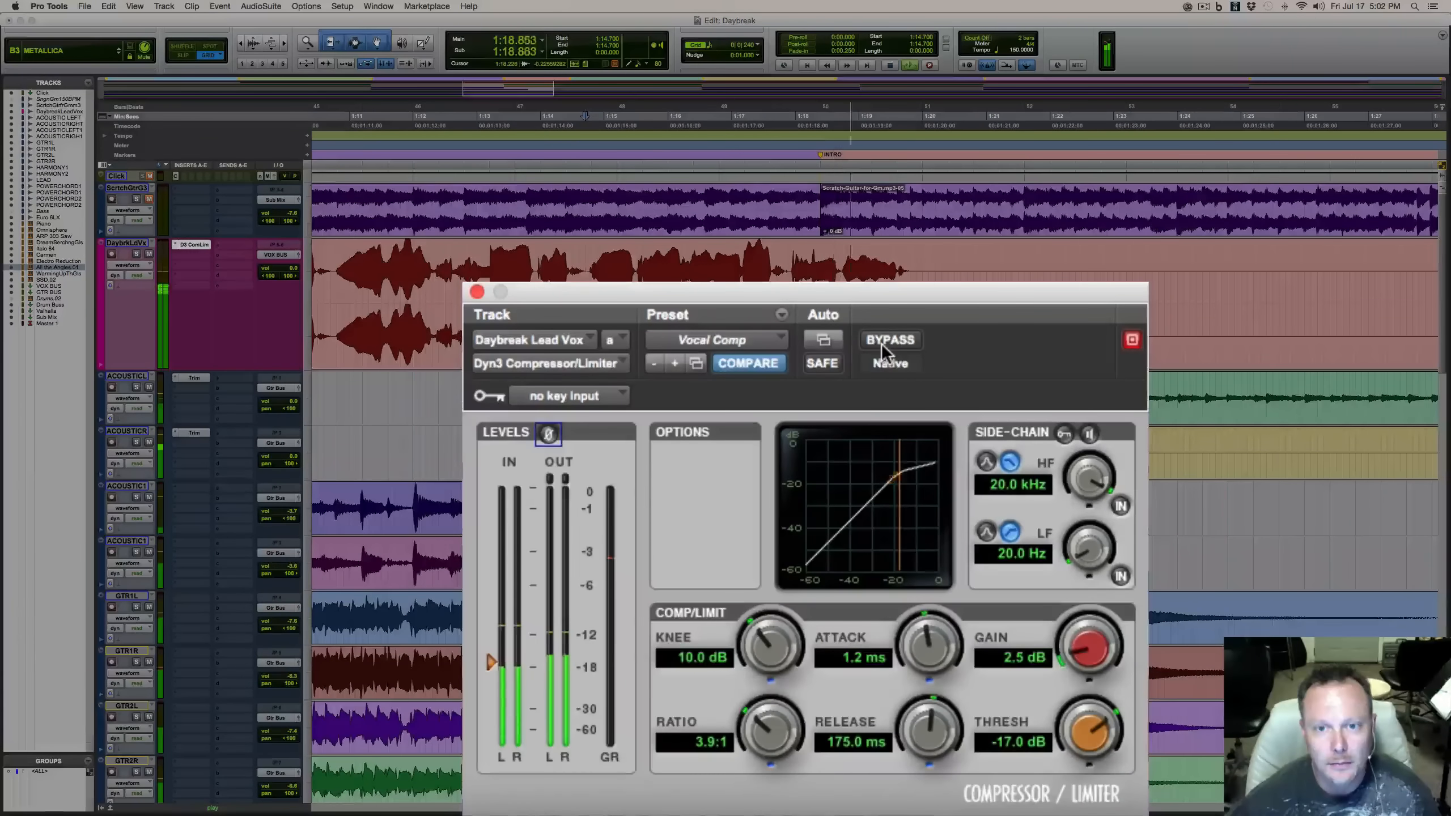
key(space)
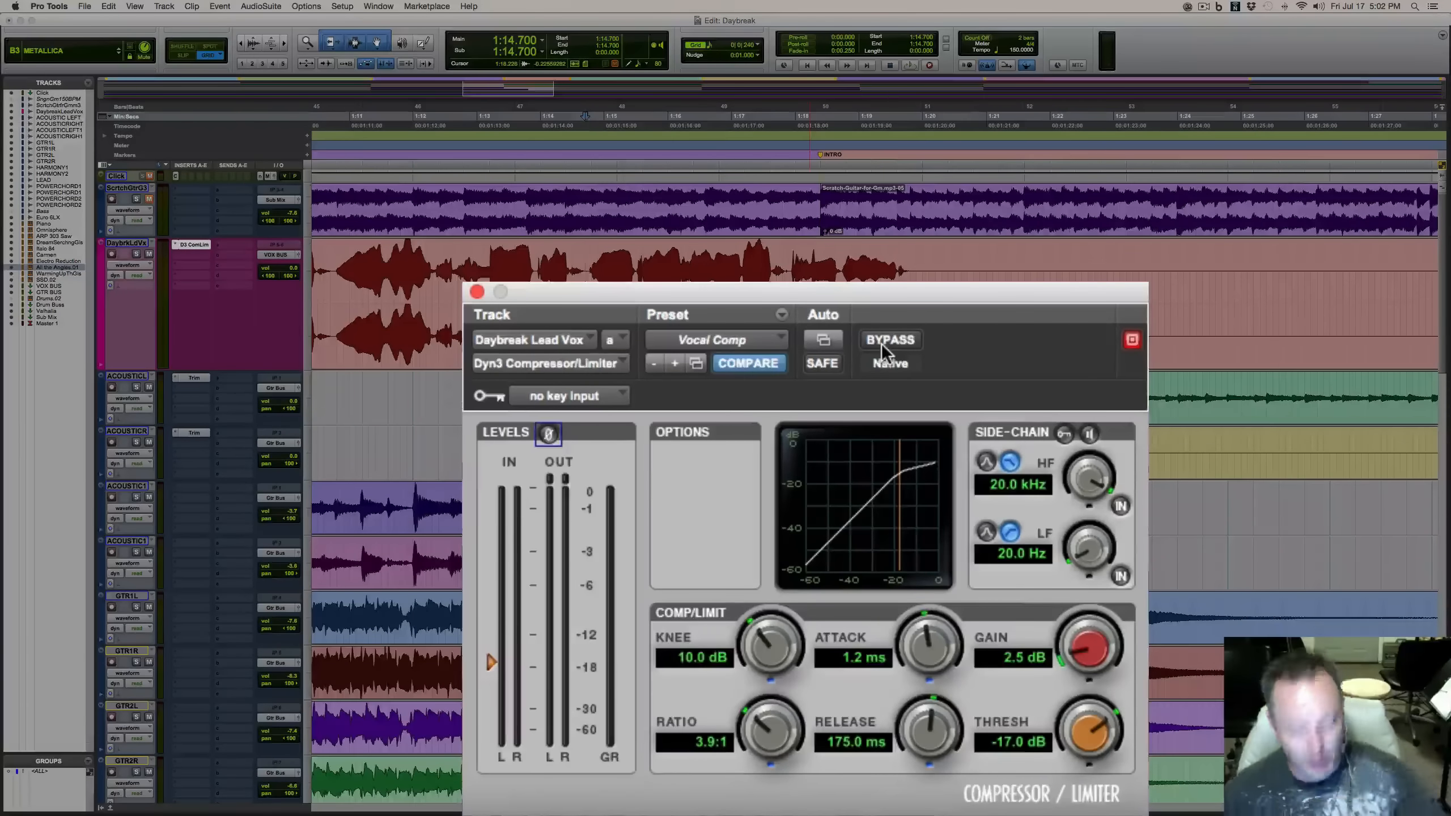
key(space)
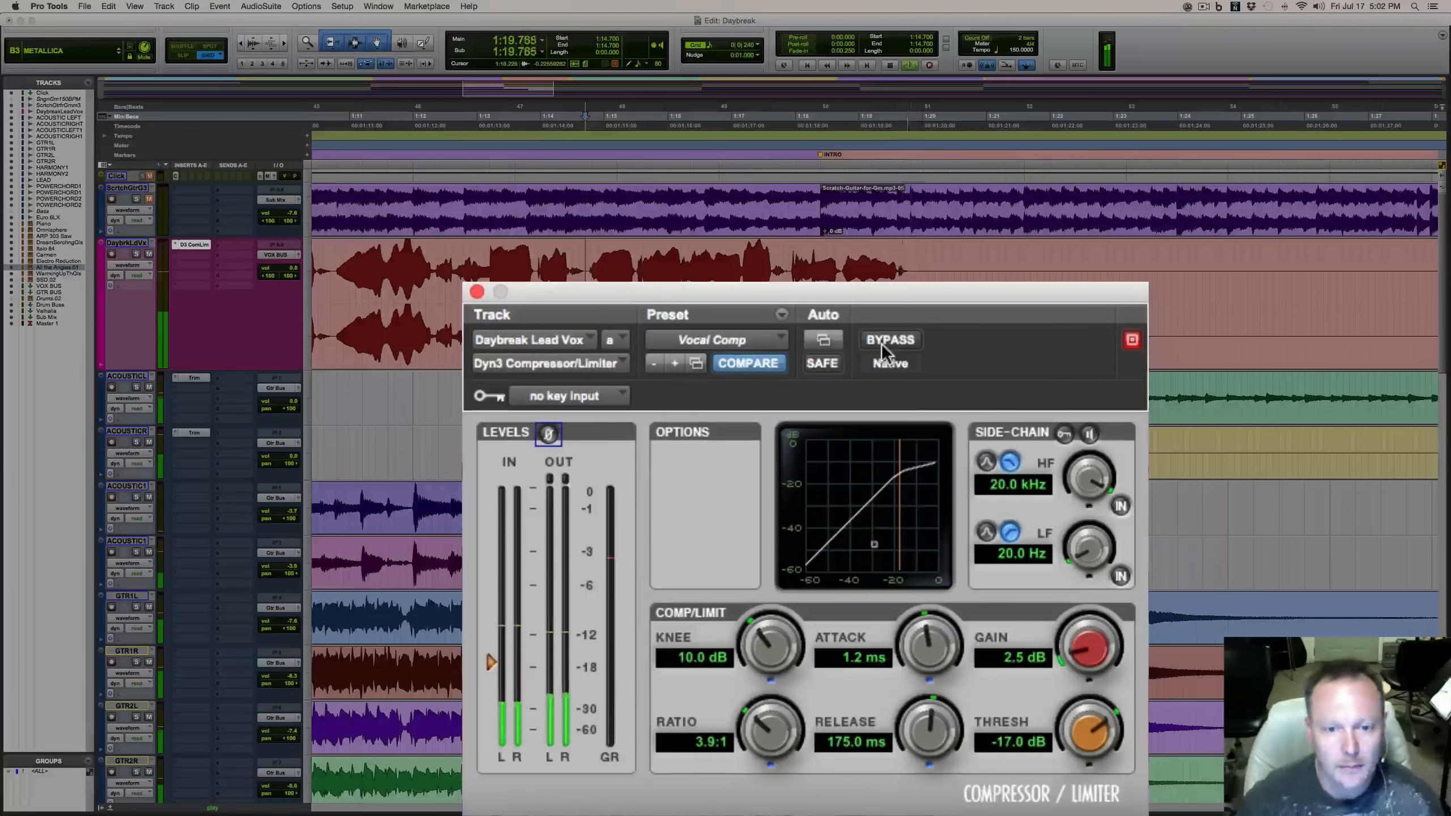
key(space)
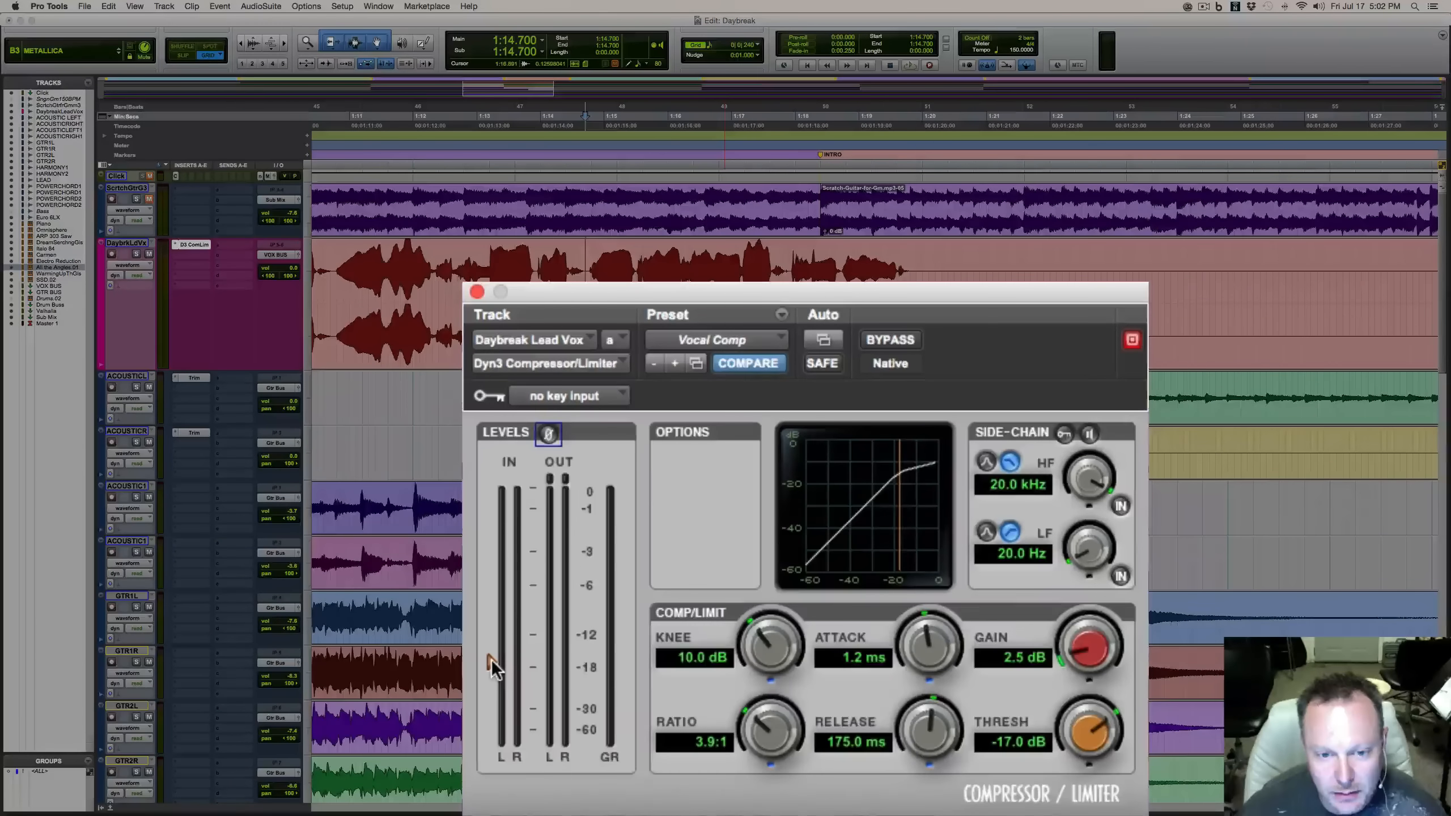
Set the compressor's threshold to -19.1 dB and play the vocal phrase to hear the stronger compression.
drag(490, 661, 489, 670)
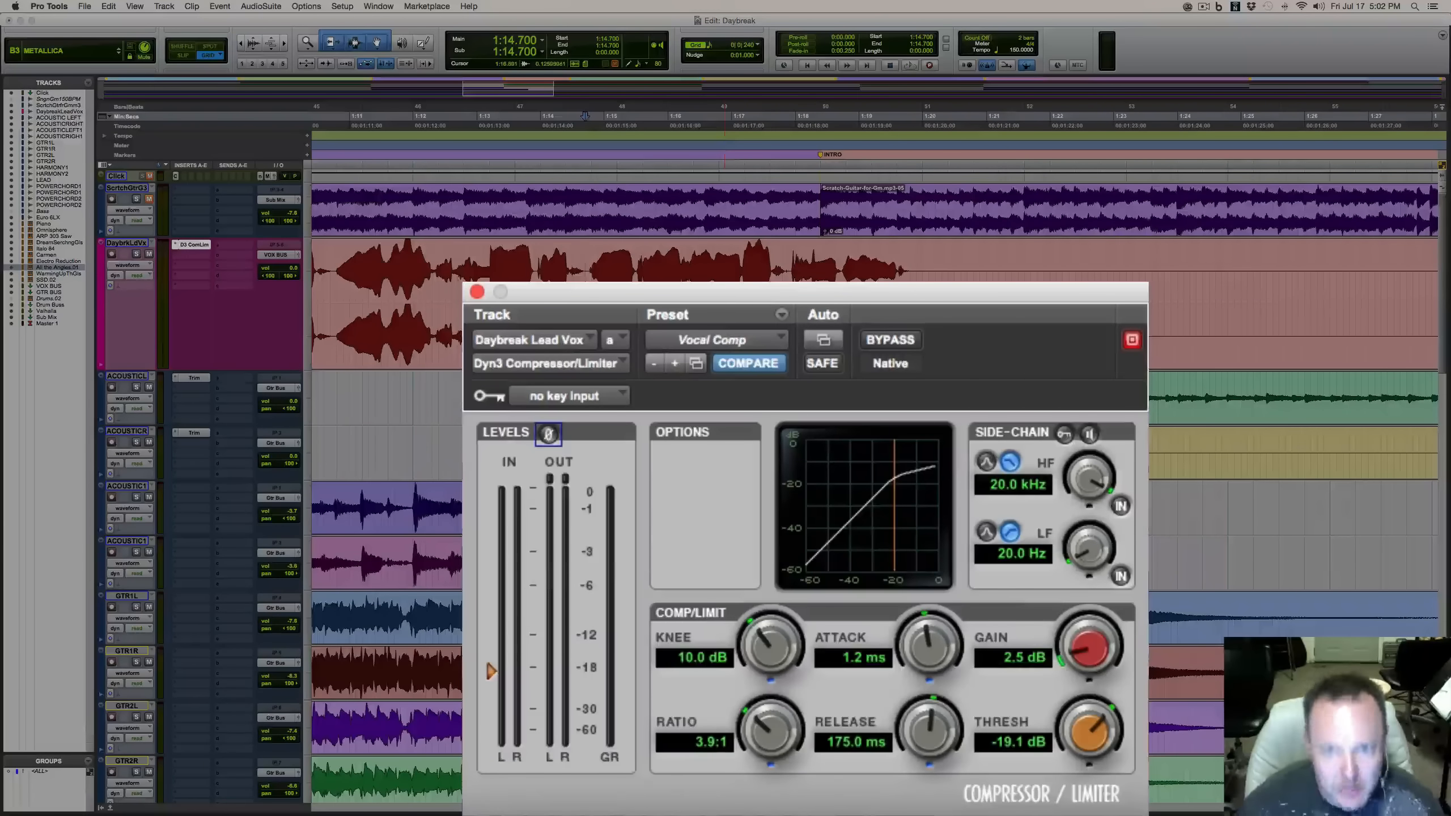
key(space)
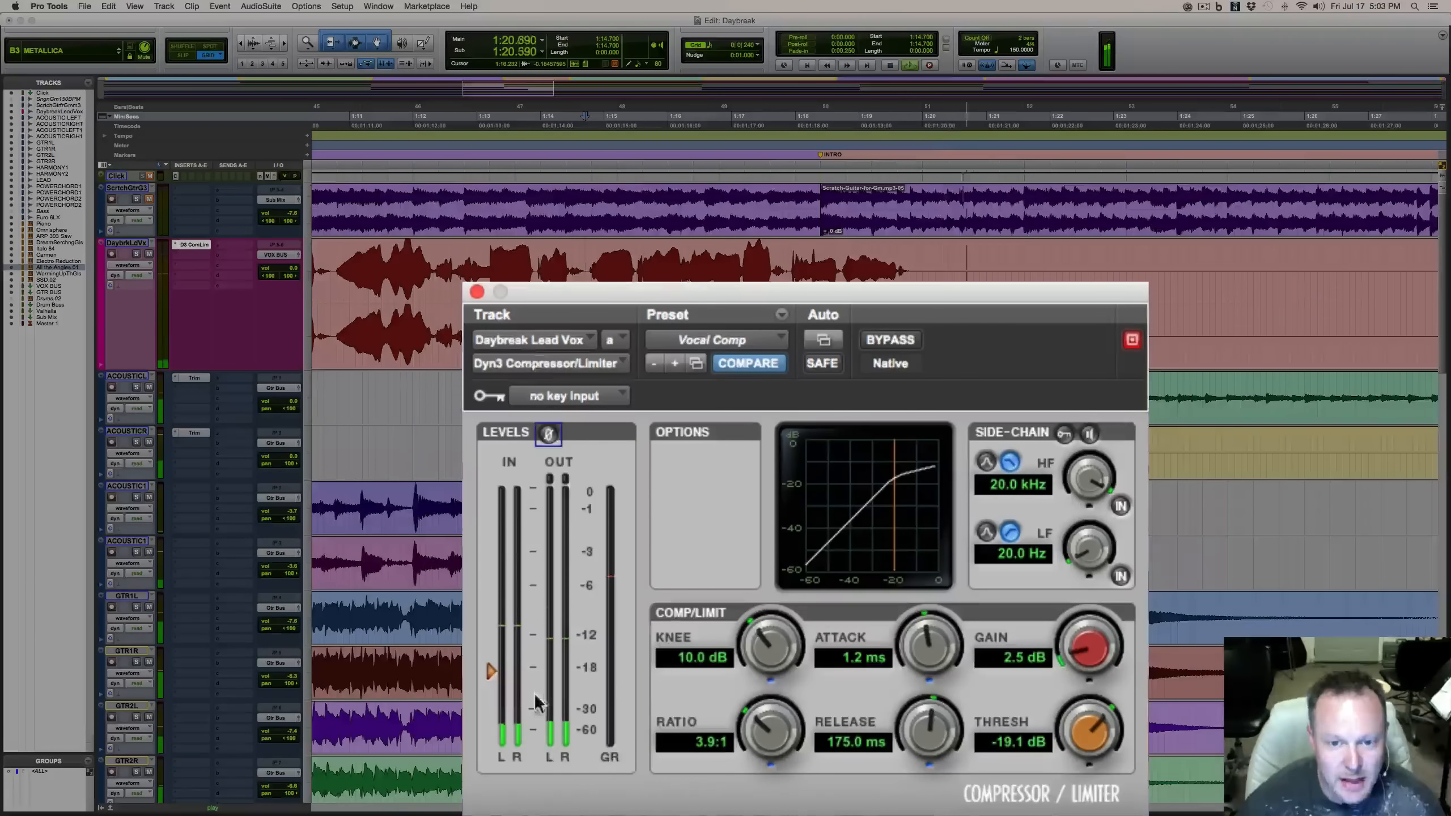
key(space)
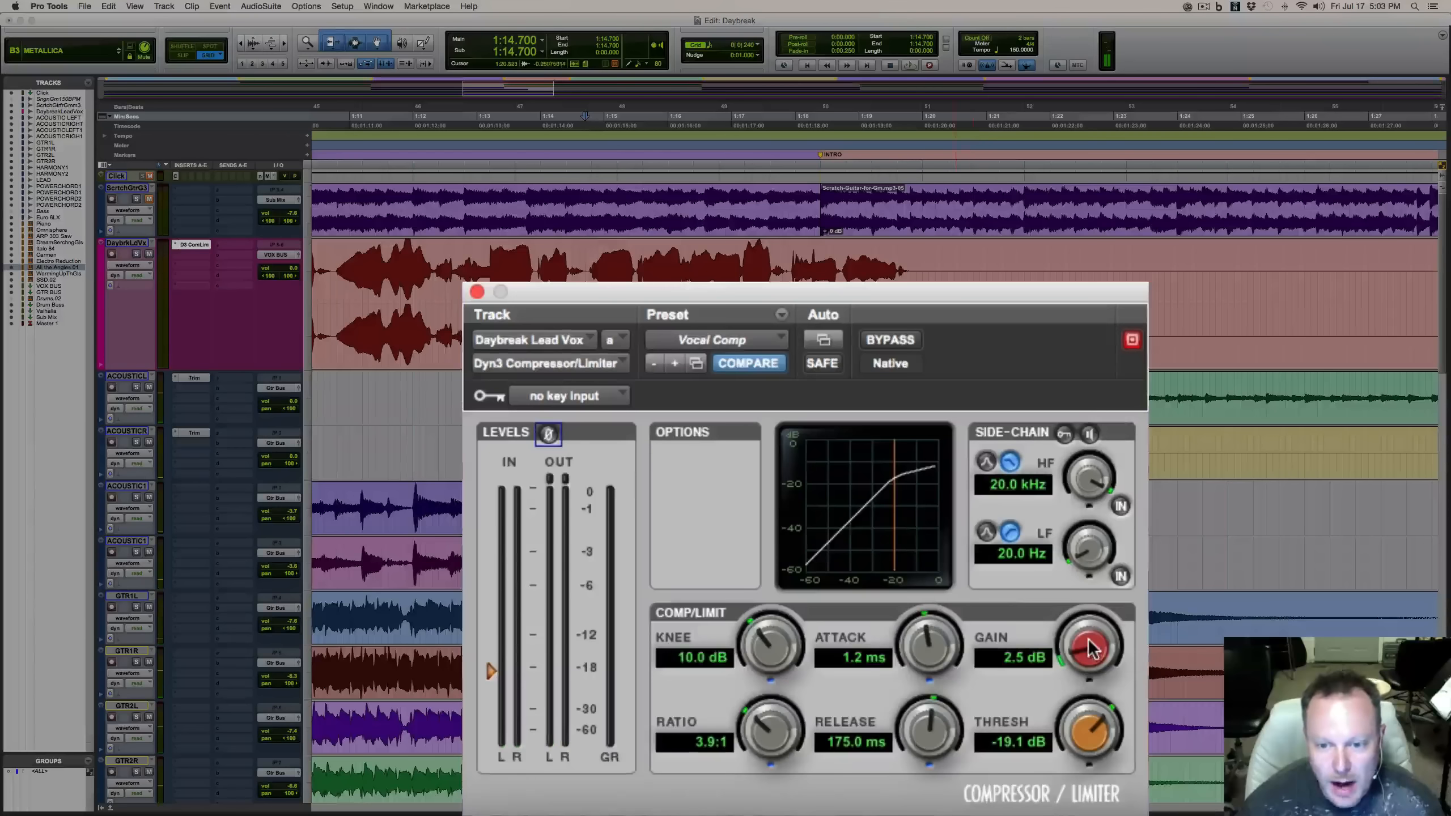
Raise the compressor's gain to 4.0 dB and replay the vocal phrase to check the output level.
drag(1091, 649, 1089, 621)
key(space)
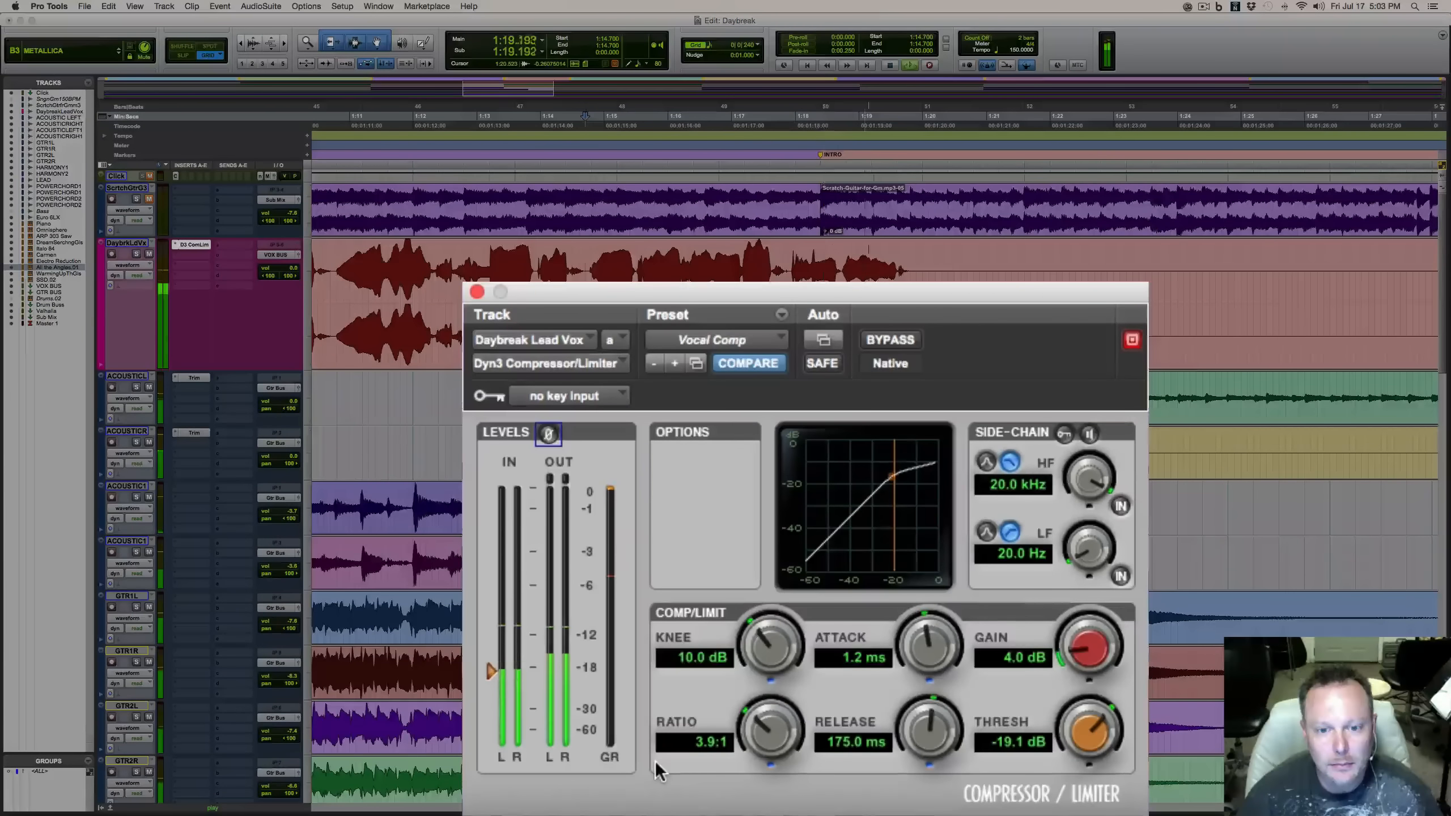
key(space)
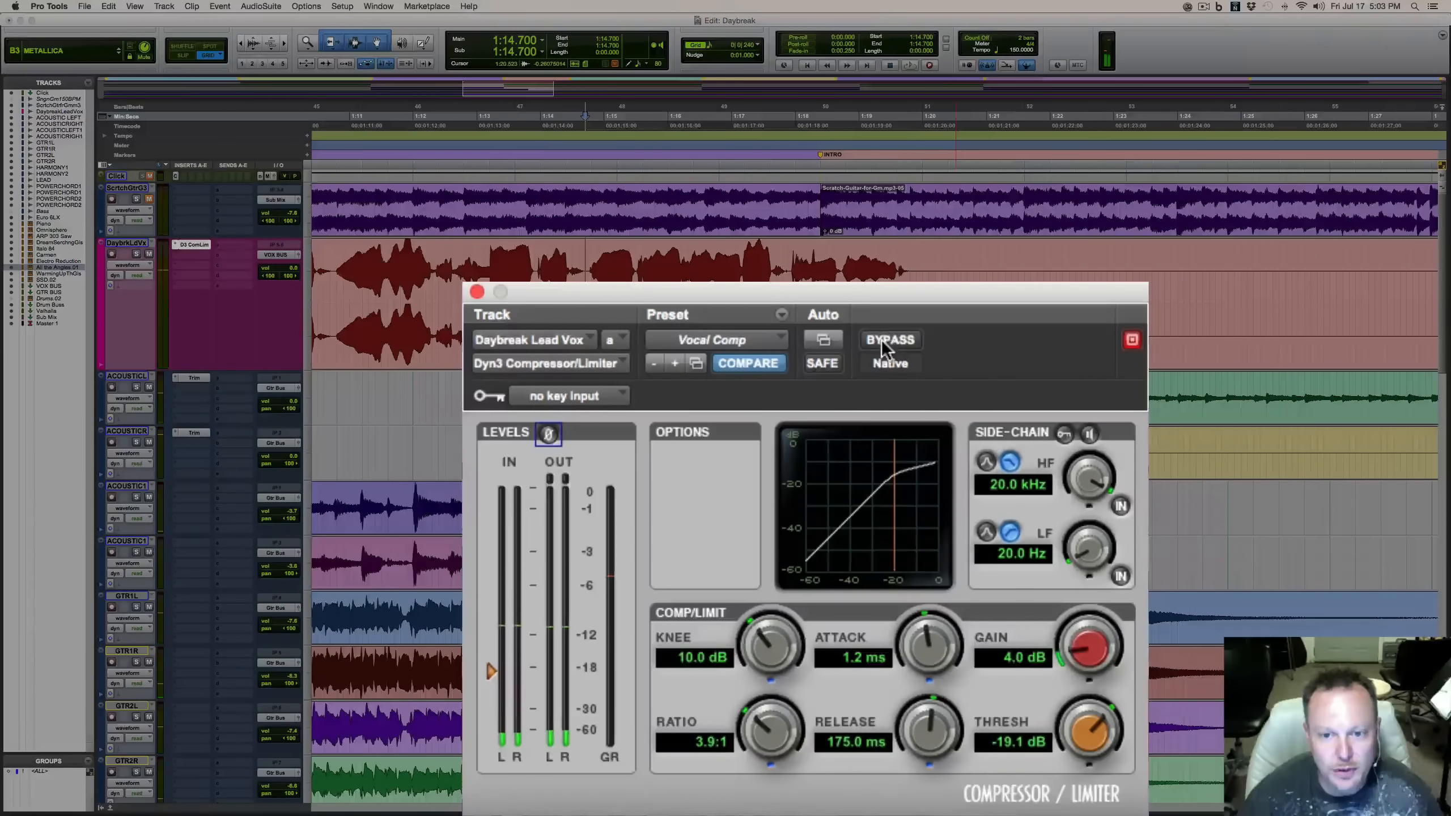
Play the vocal phrase with the compressor bypassed, re-enable it, and replay the phrase to compare the levels.
click(889, 340)
key(space)
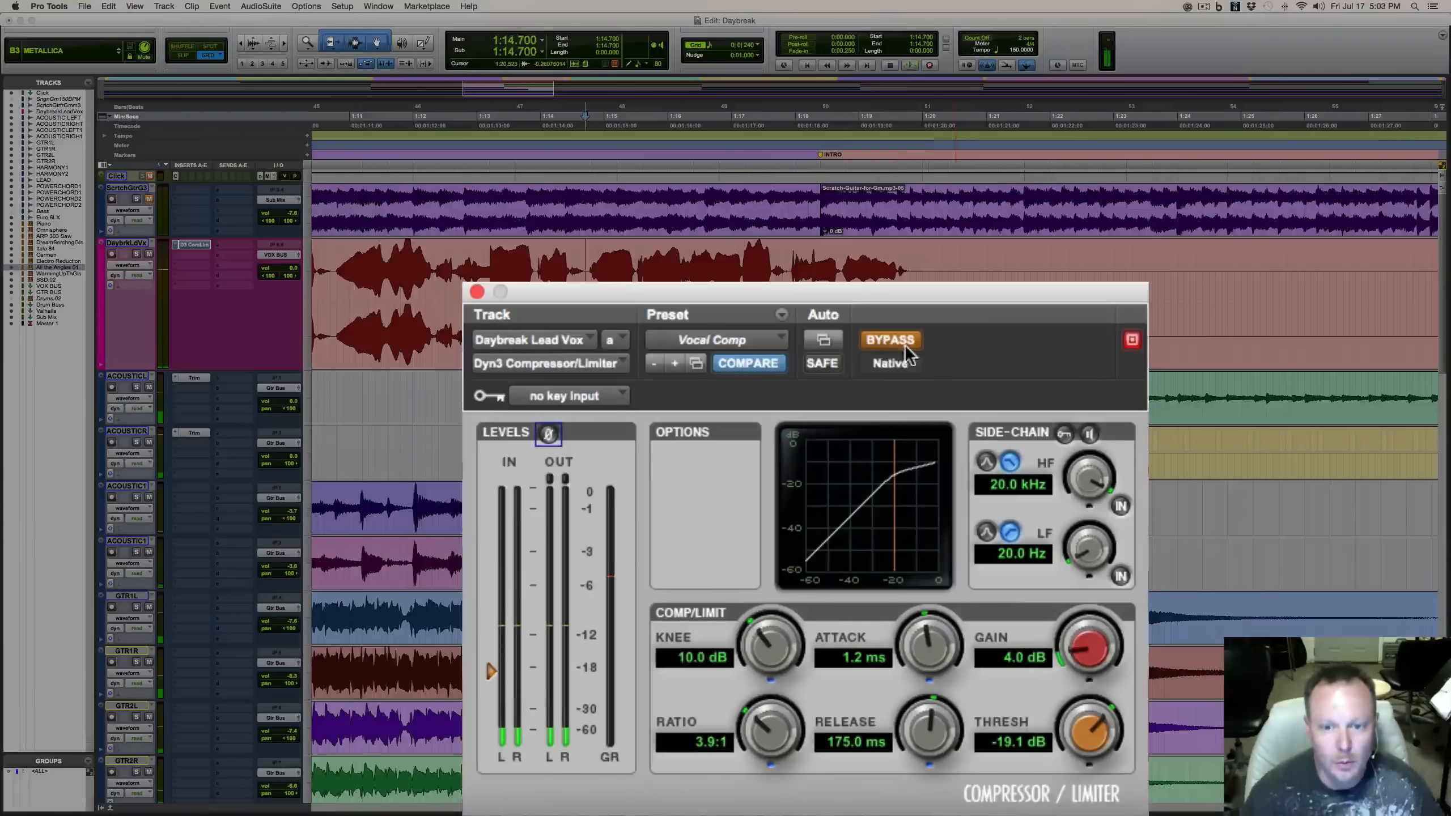
key(space)
click(901, 343)
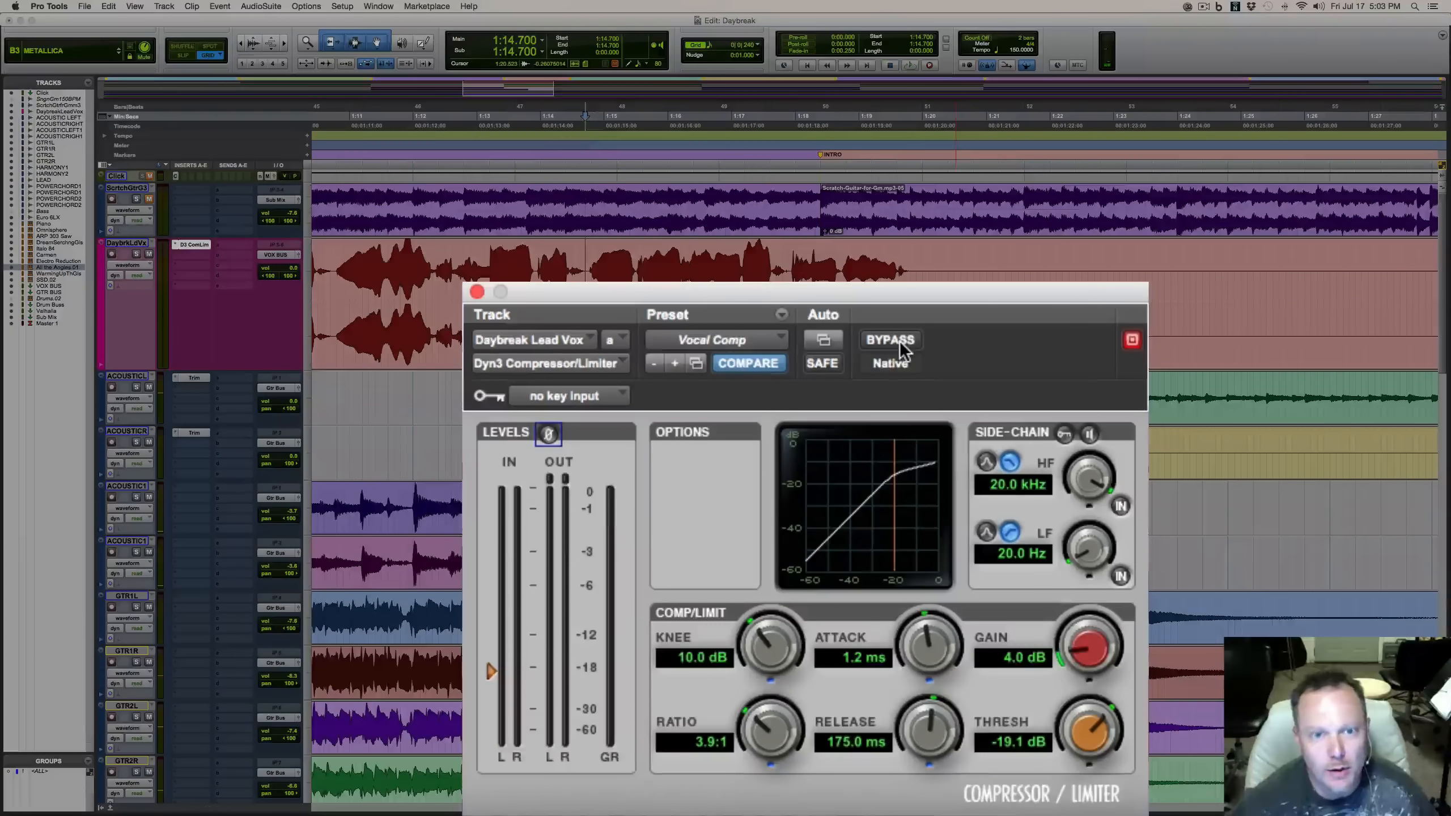
key(space)
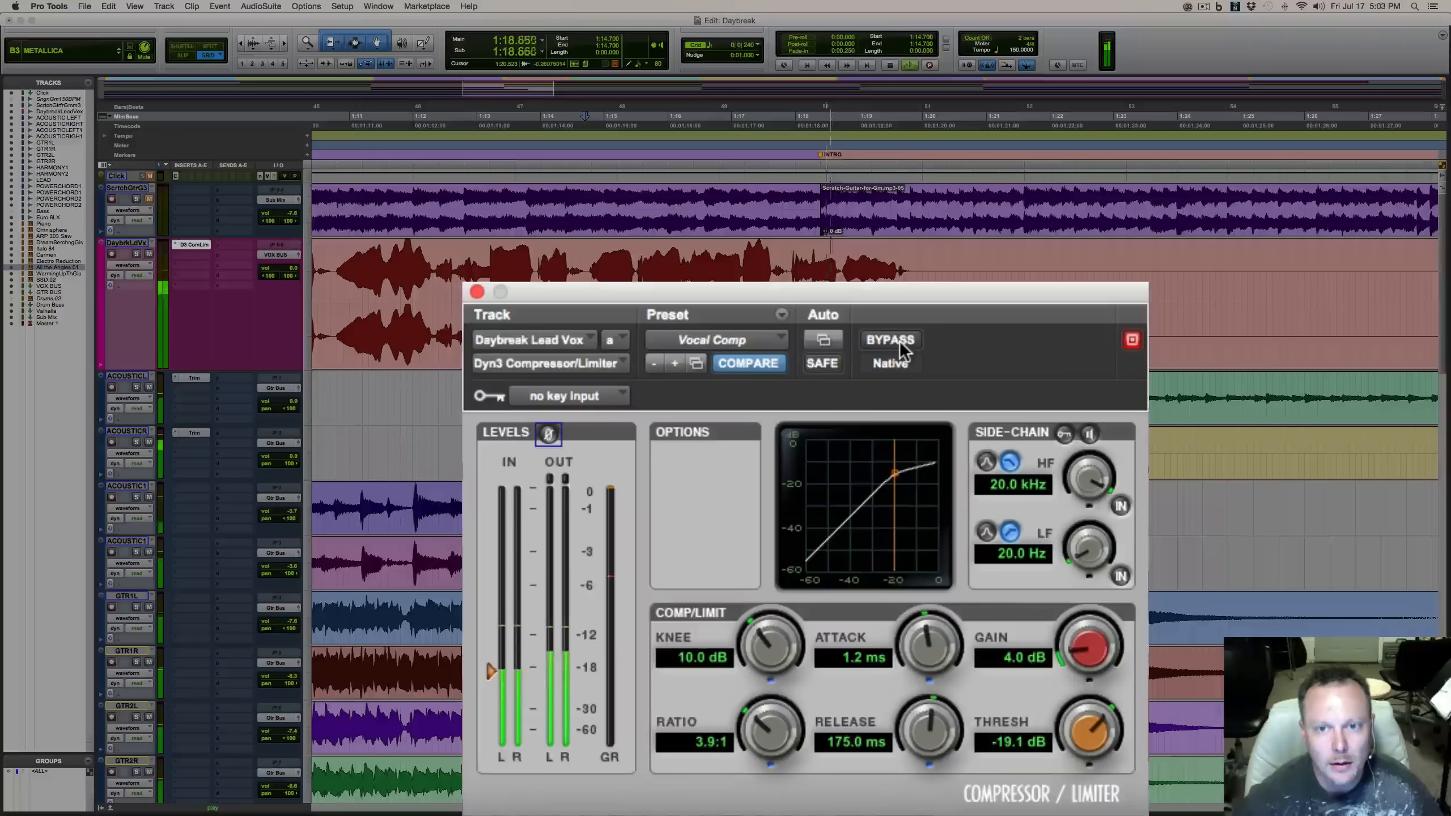
key(space)
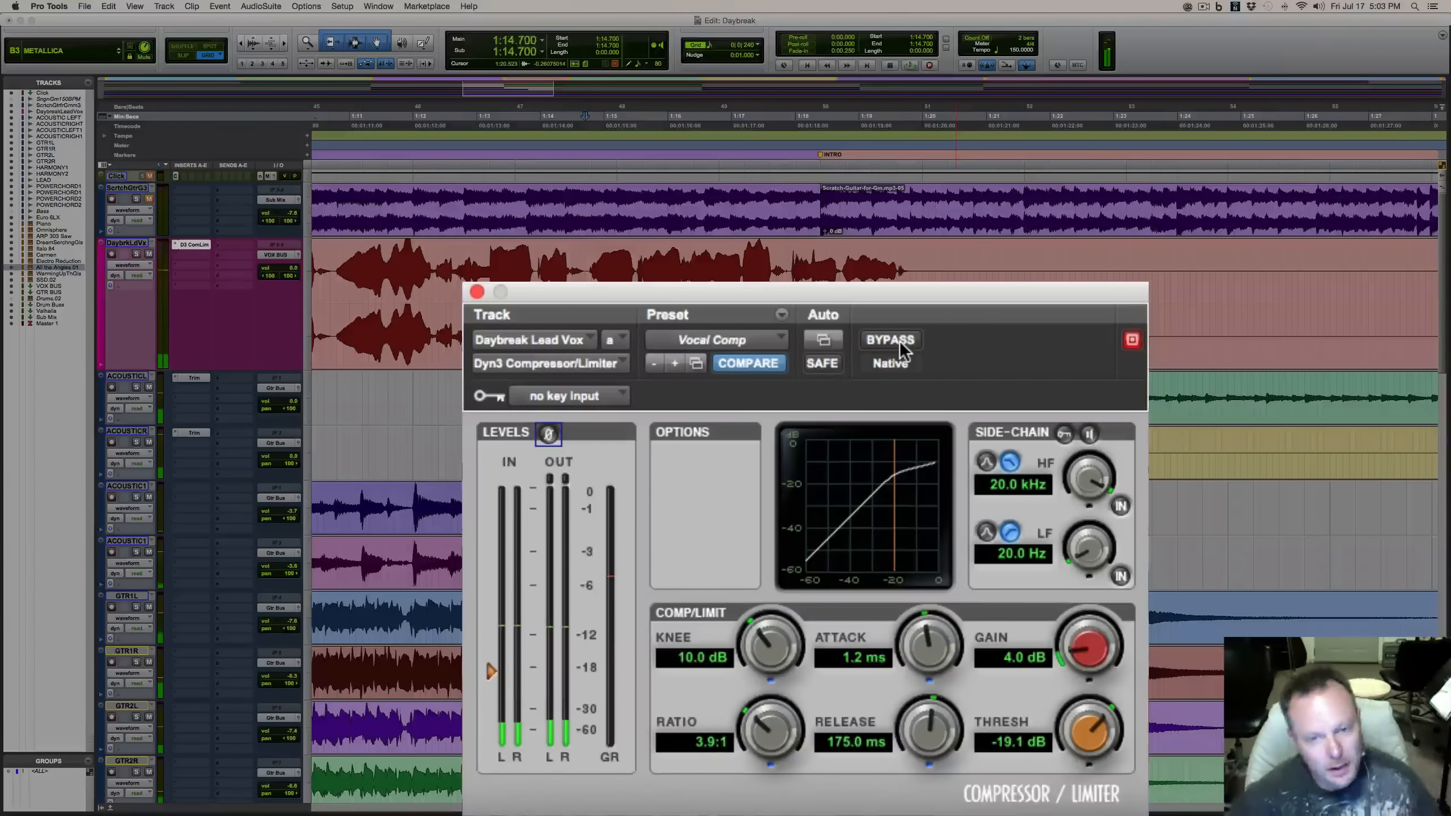
Close the compressor window and highlight passages on the upper Acoustic 1 track and the lead vocal to compare their waveforms.
click(476, 292)
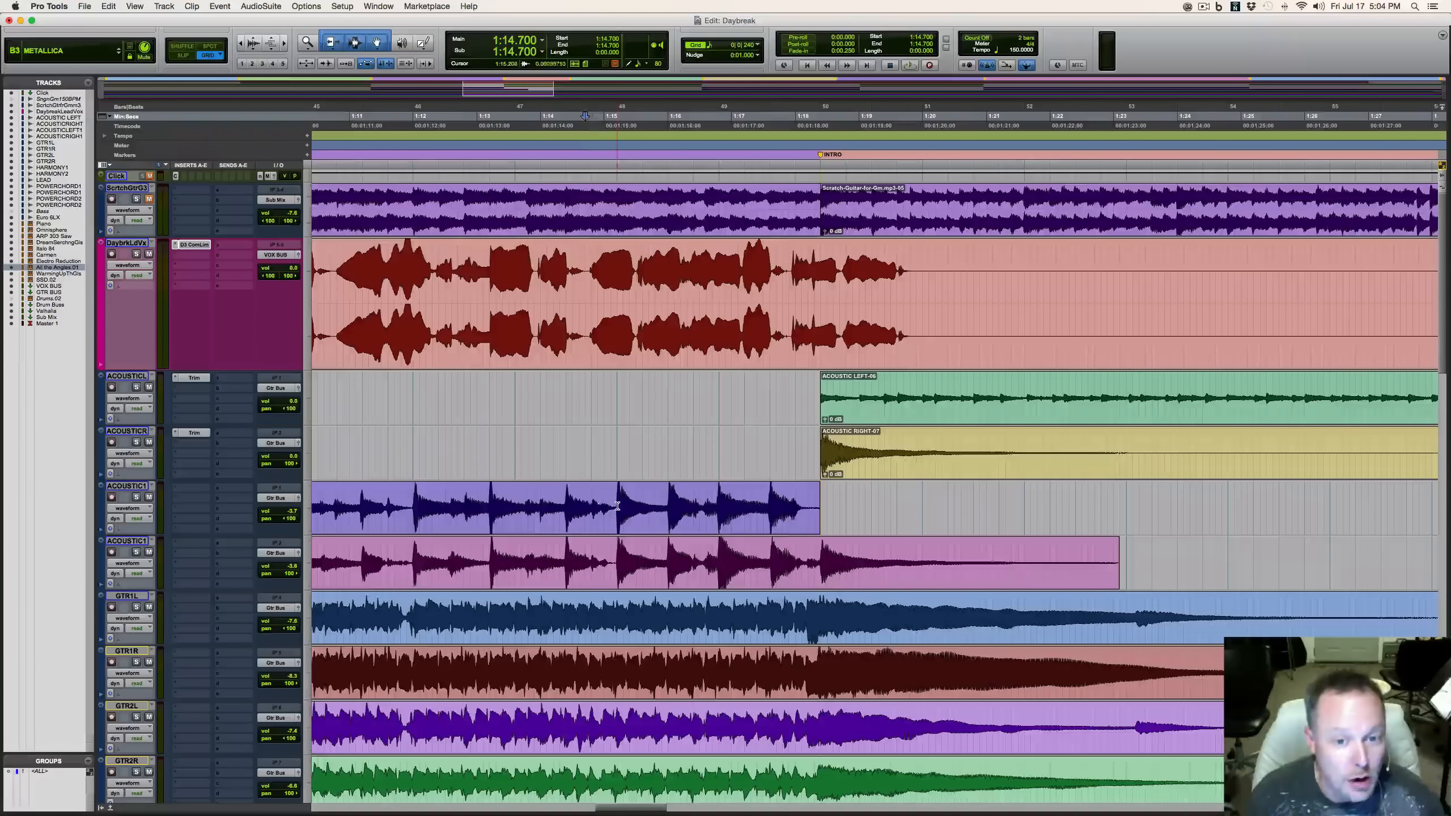
drag(611, 507, 793, 538)
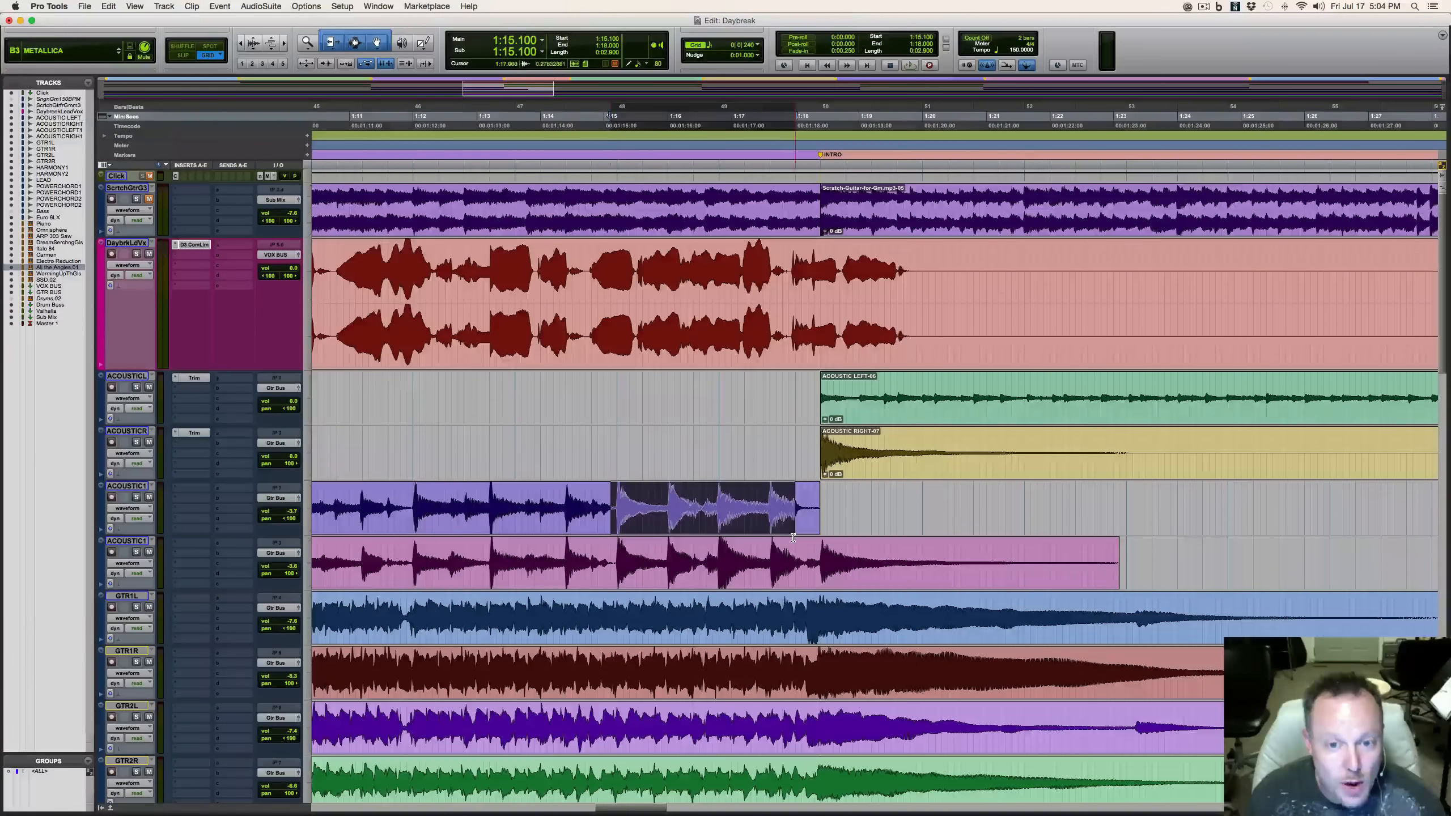
drag(585, 309, 777, 323)
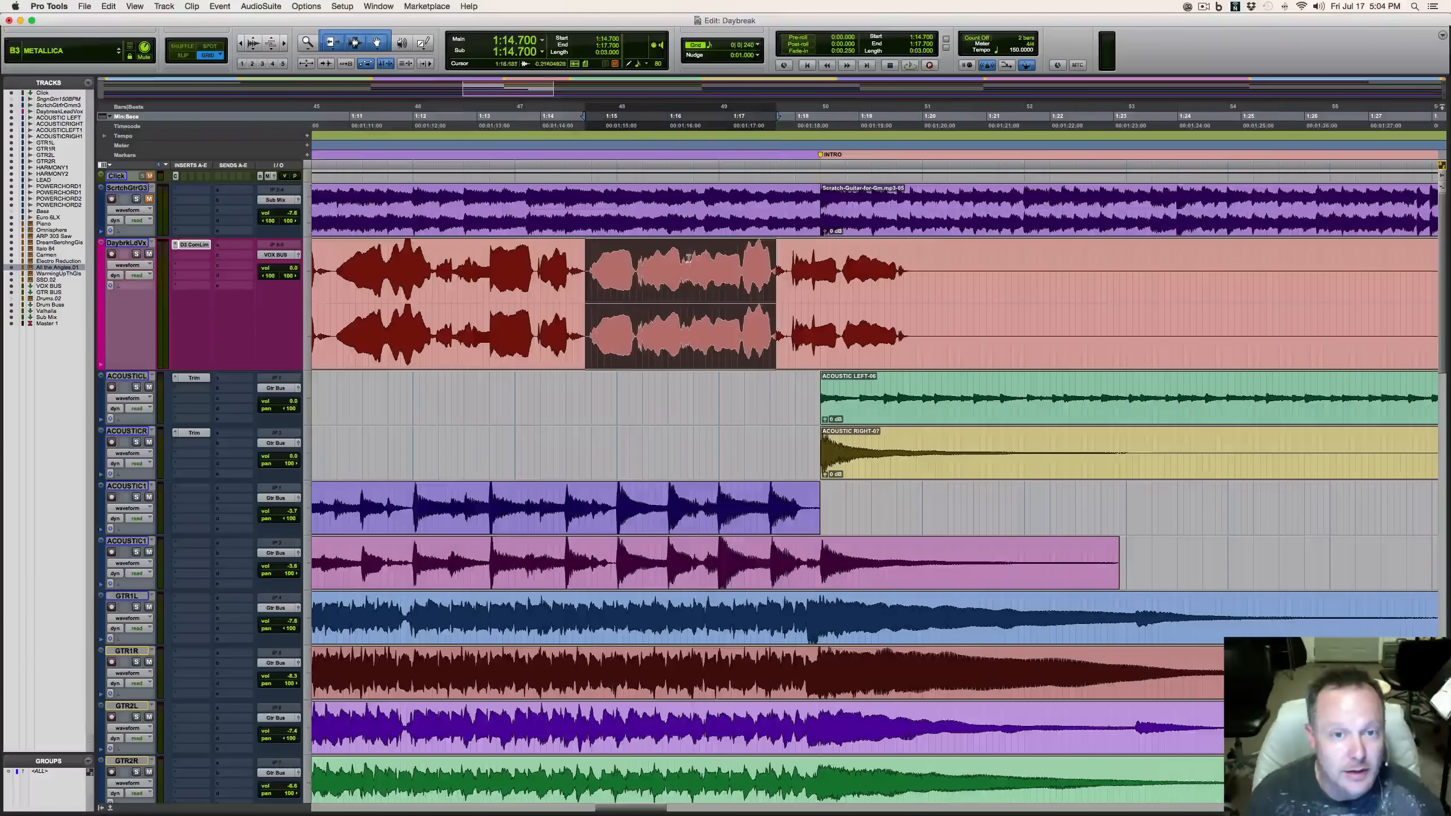
Select the passage from 1:15.100 on both Acoustic 1 tracks, play it with the upper track soloed, and remove the solo.
drag(613, 503, 808, 560)
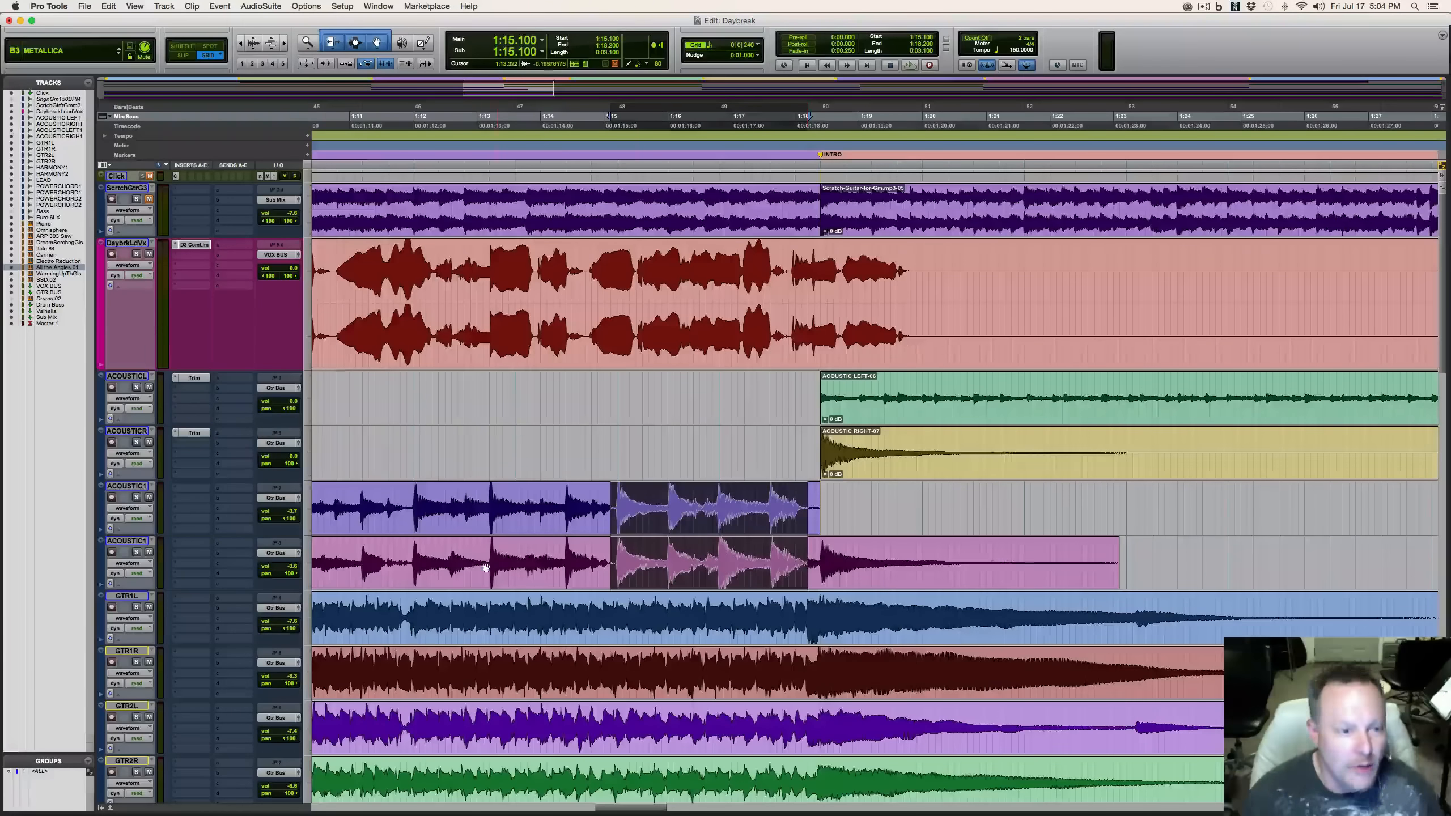
click(137, 496)
key(space)
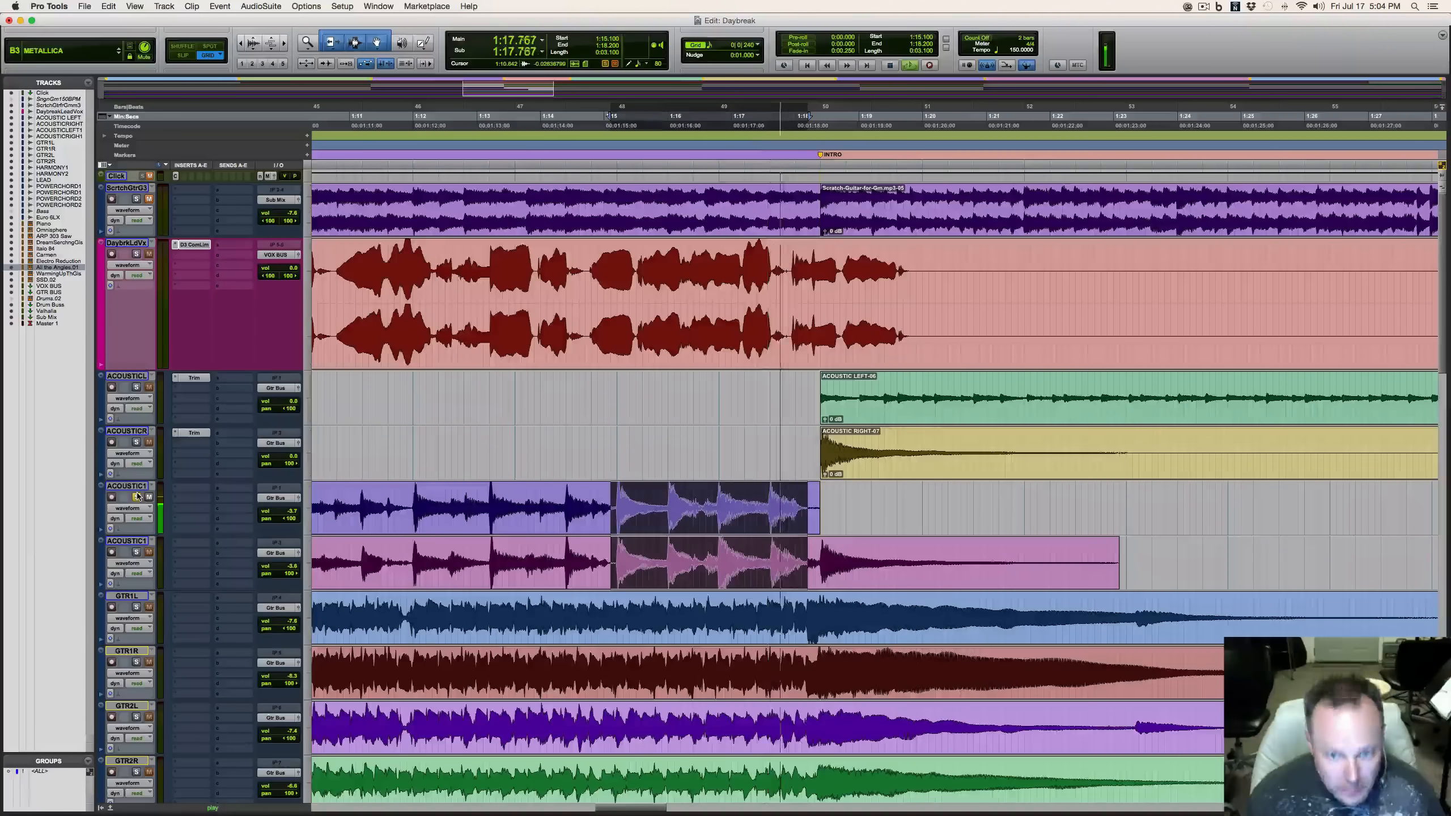
key(space)
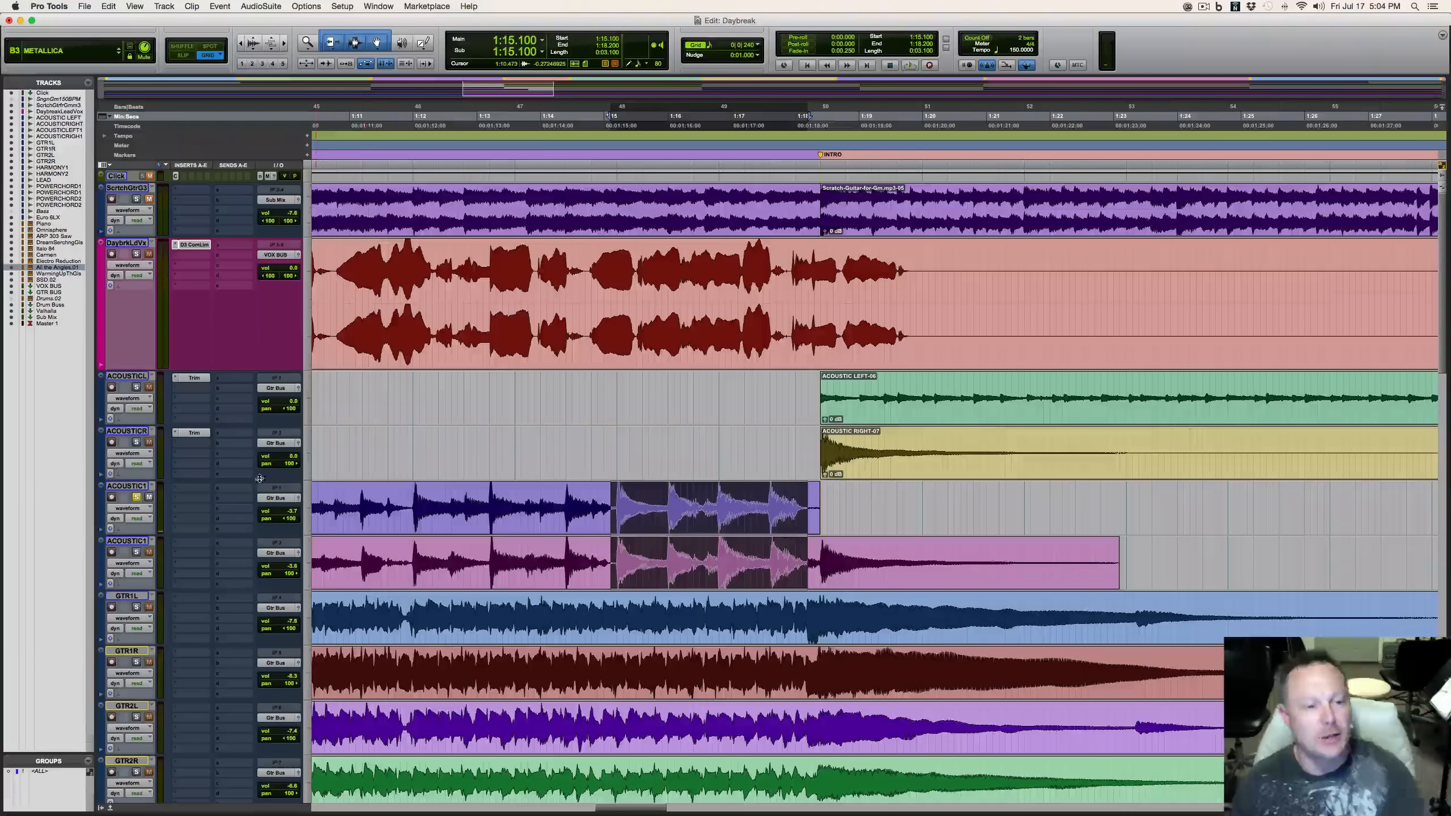
click(137, 498)
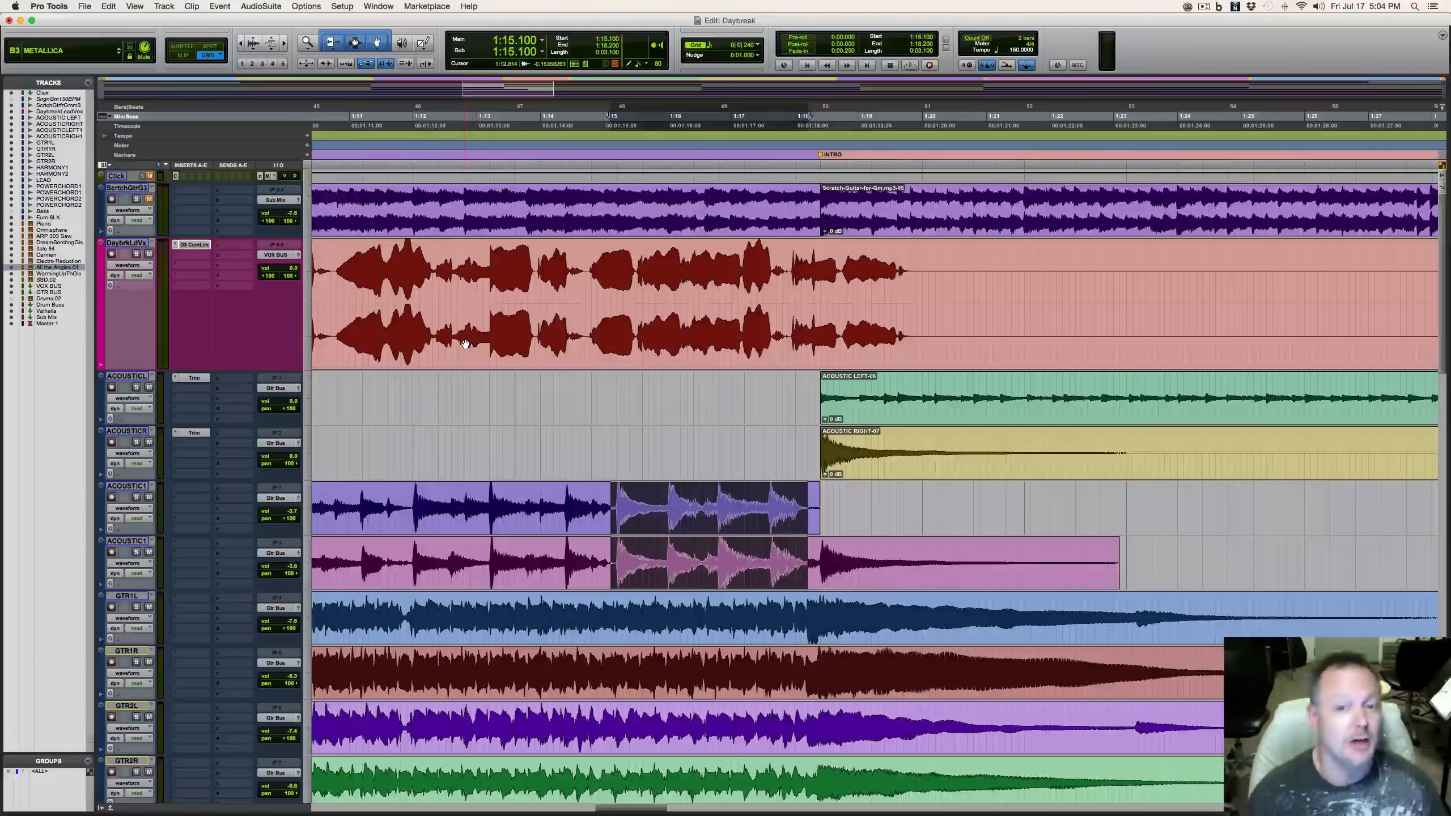
Return the playback position to 1:14.700 on the lead vocal and reopen its compressor.
click(587, 264)
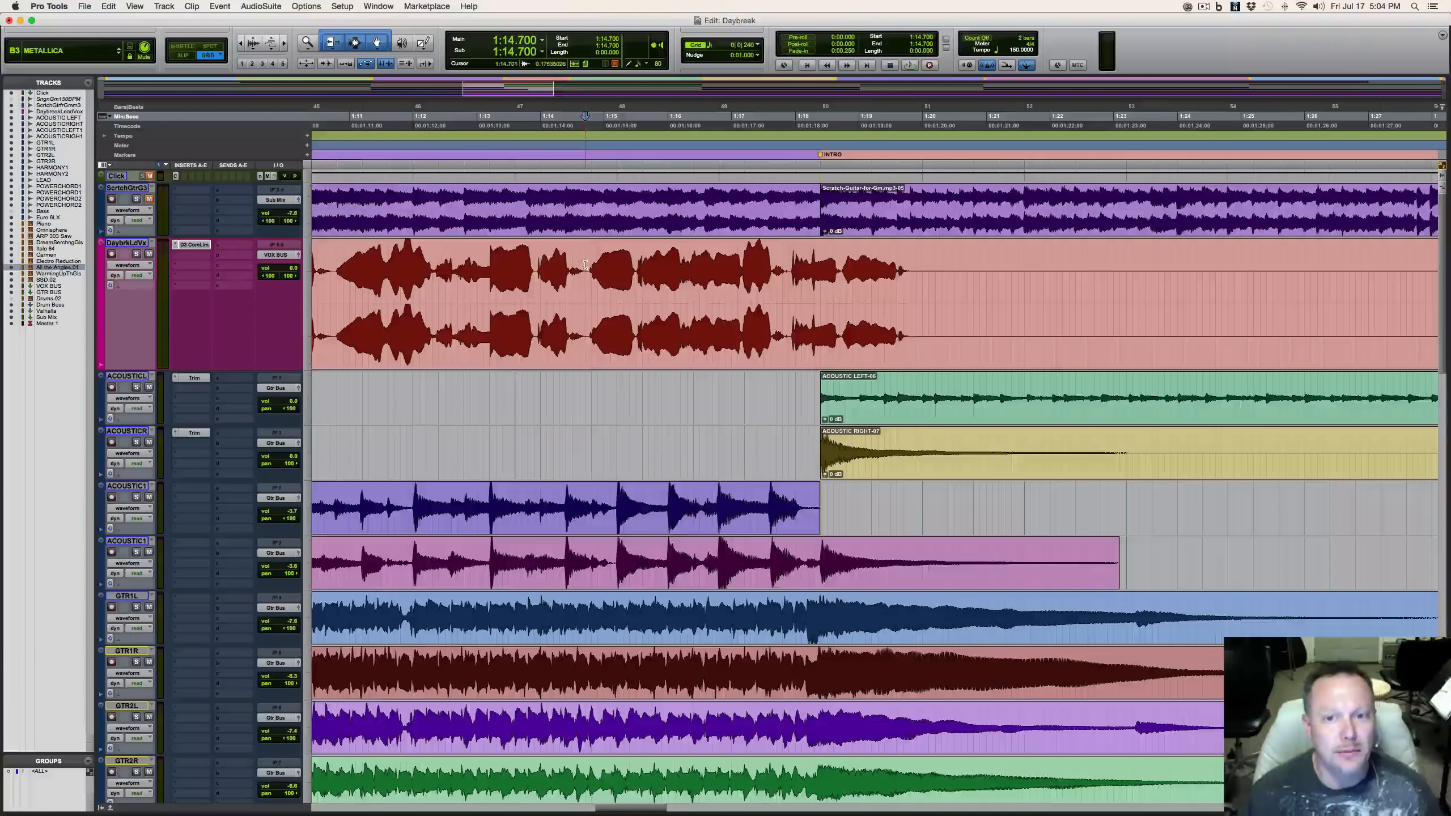
click(198, 245)
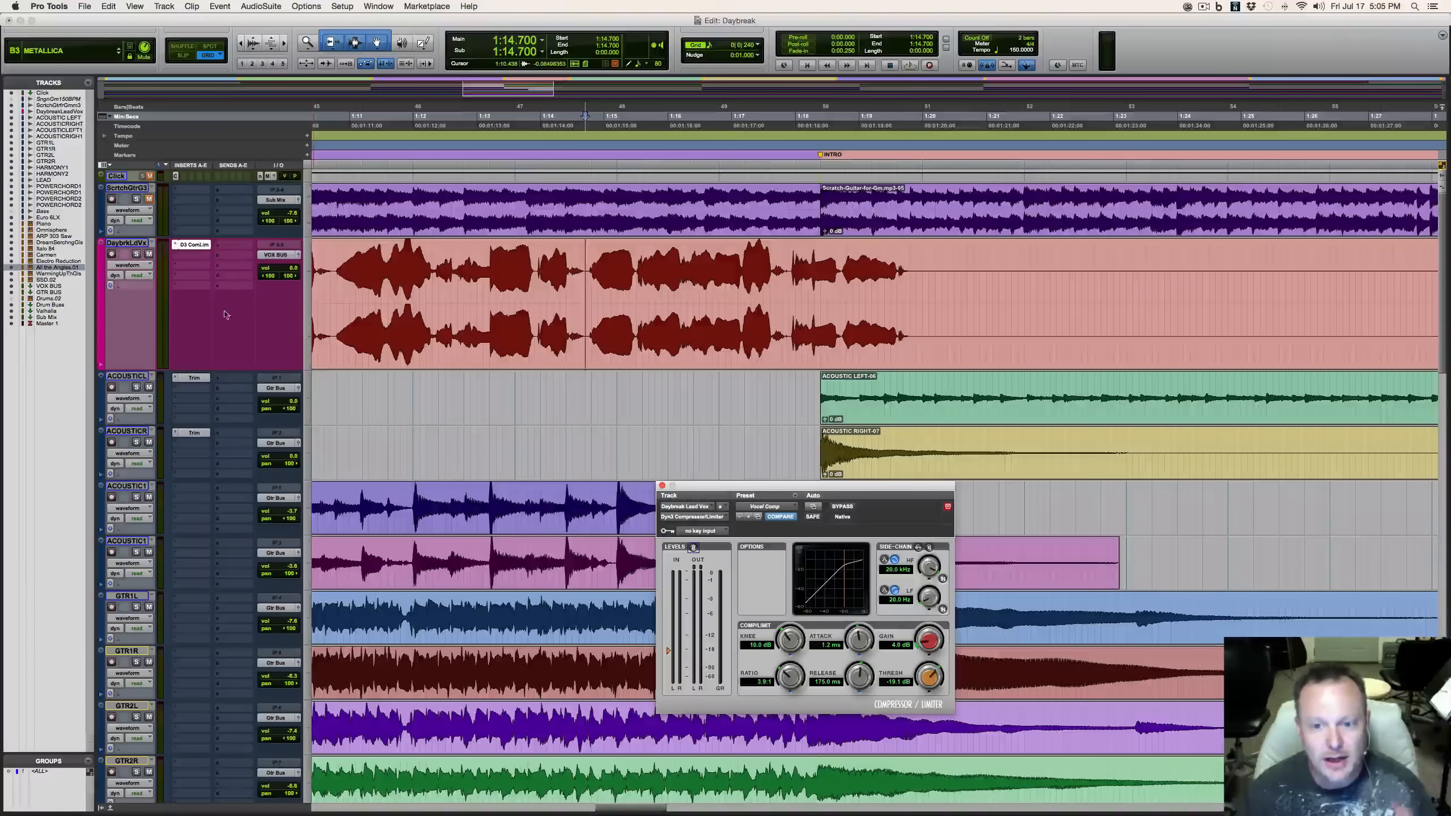